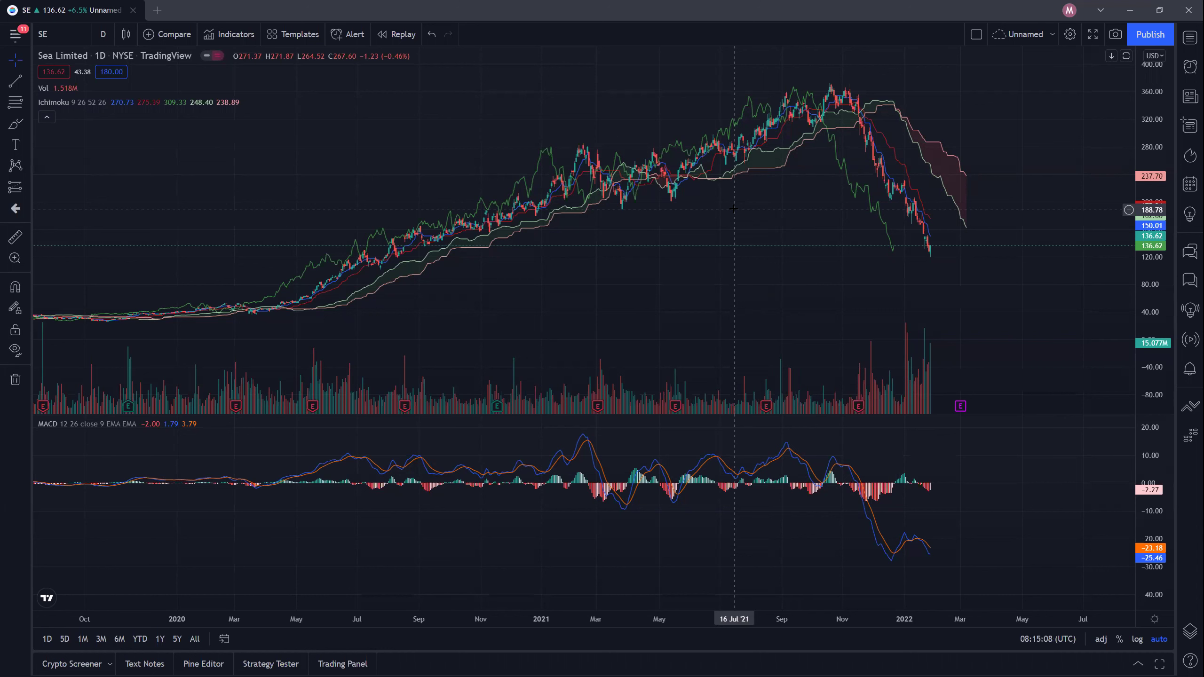
Circle the February 2021 and September 2021 price peaks on the daily Sea Limited chart, with arrows pointing down to the Ichimoku cloud
drag(727, 215, 714, 218)
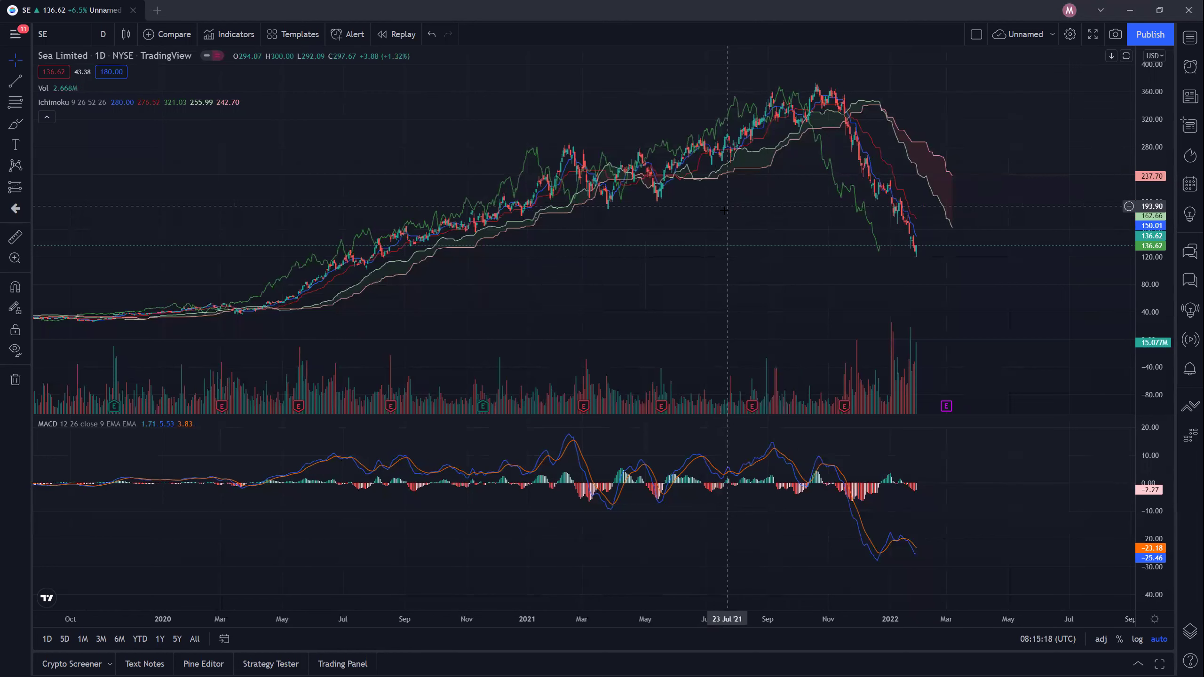
scroll(716, 218, up, 3)
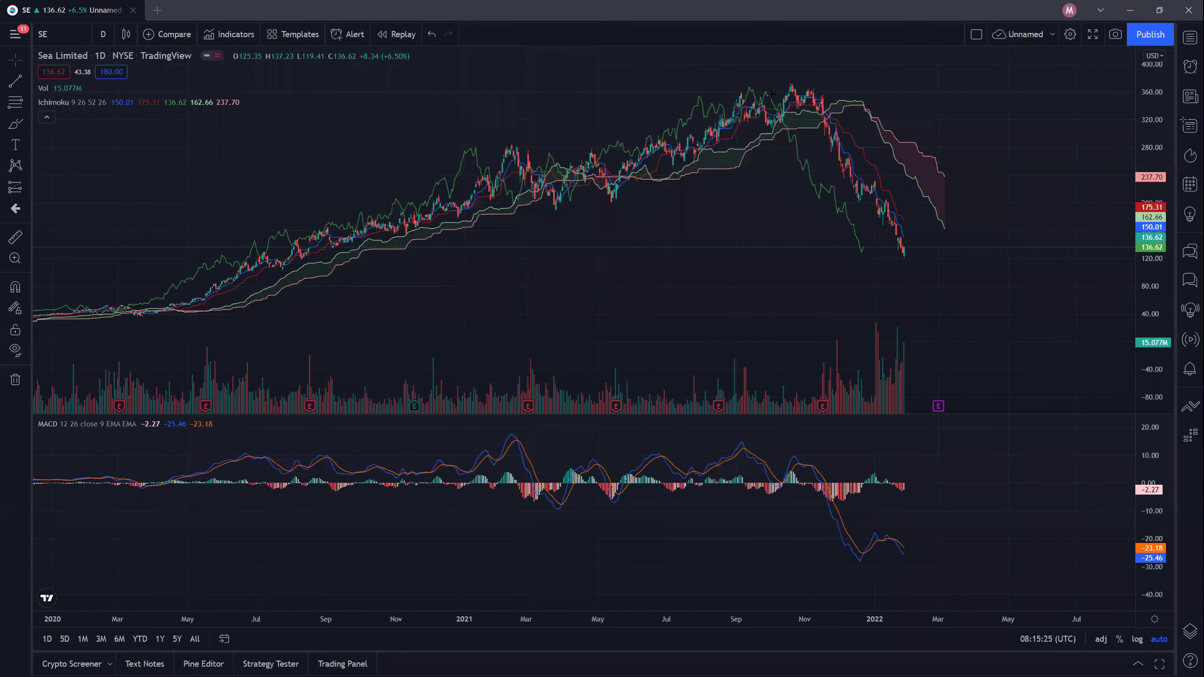
mouse_move(519, 135)
mouse_down()
mouse_move(485, 151)
mouse_move(513, 164)
mouse_move(526, 141)
mouse_move(516, 134)
mouse_move(508, 213)
mouse_move(520, 201)
mouse_up()
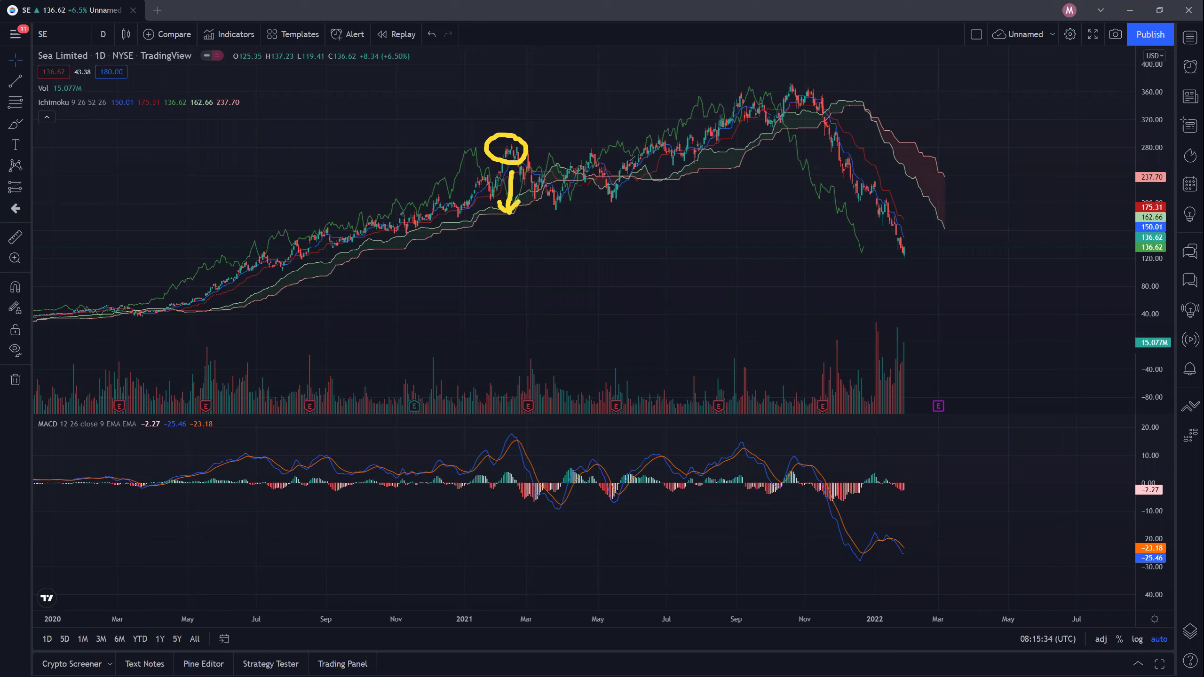
mouse_move(750, 89)
mouse_down()
mouse_move(723, 103)
mouse_move(748, 92)
mouse_move(738, 148)
mouse_move(746, 139)
mouse_up()
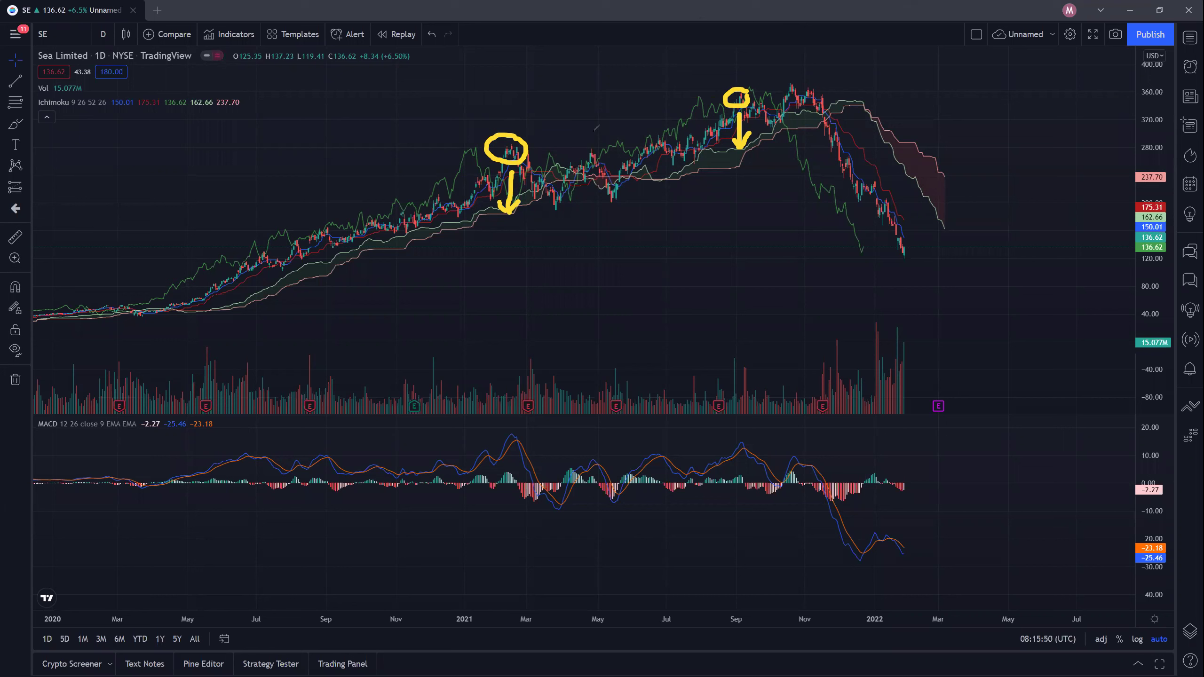
mouse_move(527, 143)
mouse_down()
mouse_move(566, 119)
mouse_move(564, 140)
mouse_up()
Undo all the freehand circles and arrows on the daily chart
key(ctrl+z)
key(ctrl+z)
key(ctrl+z)
key(ctrl+z)
key(ctrl+z)
key(ctrl+z)
key(ctrl+z)
key(ctrl+z)
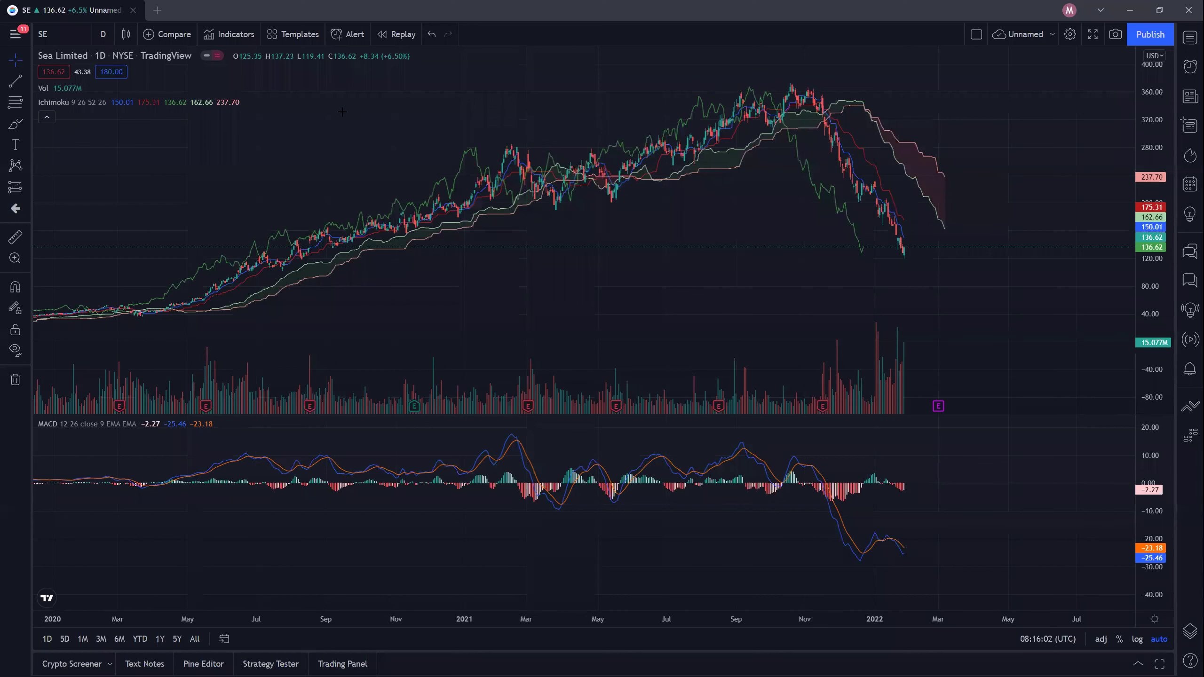
Switch the Sea Limited chart to the 1 week interval and frame late 2018 through 2022
click(103, 35)
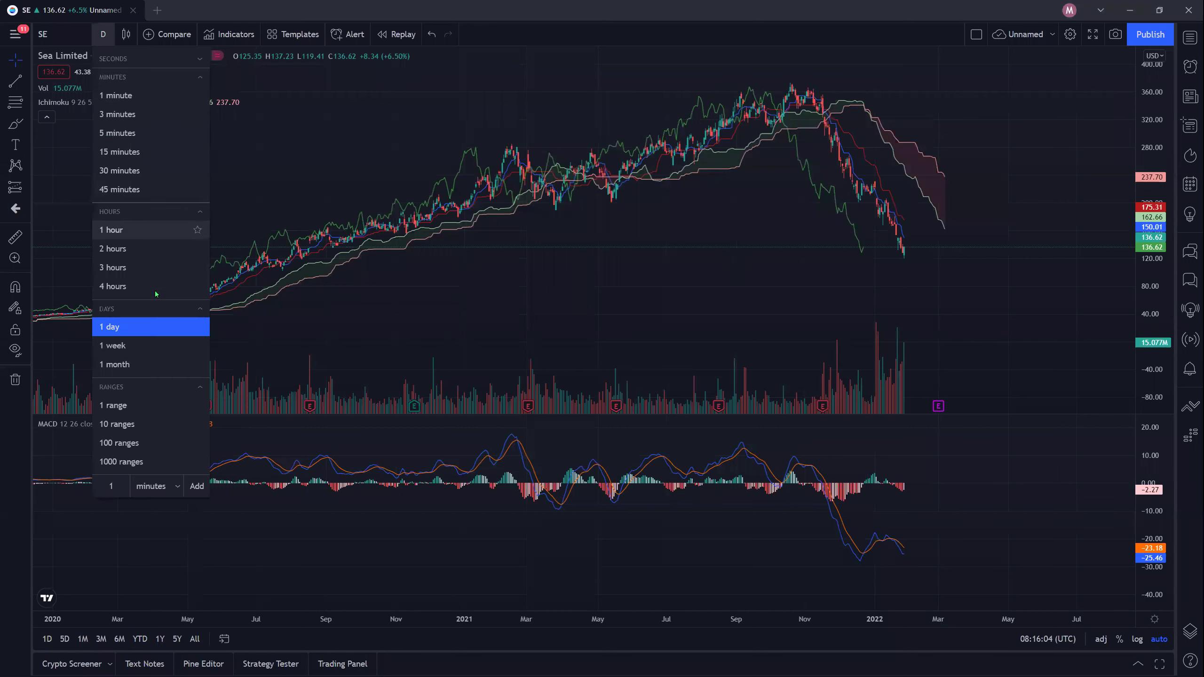
click(135, 348)
scroll(554, 203, up, 2)
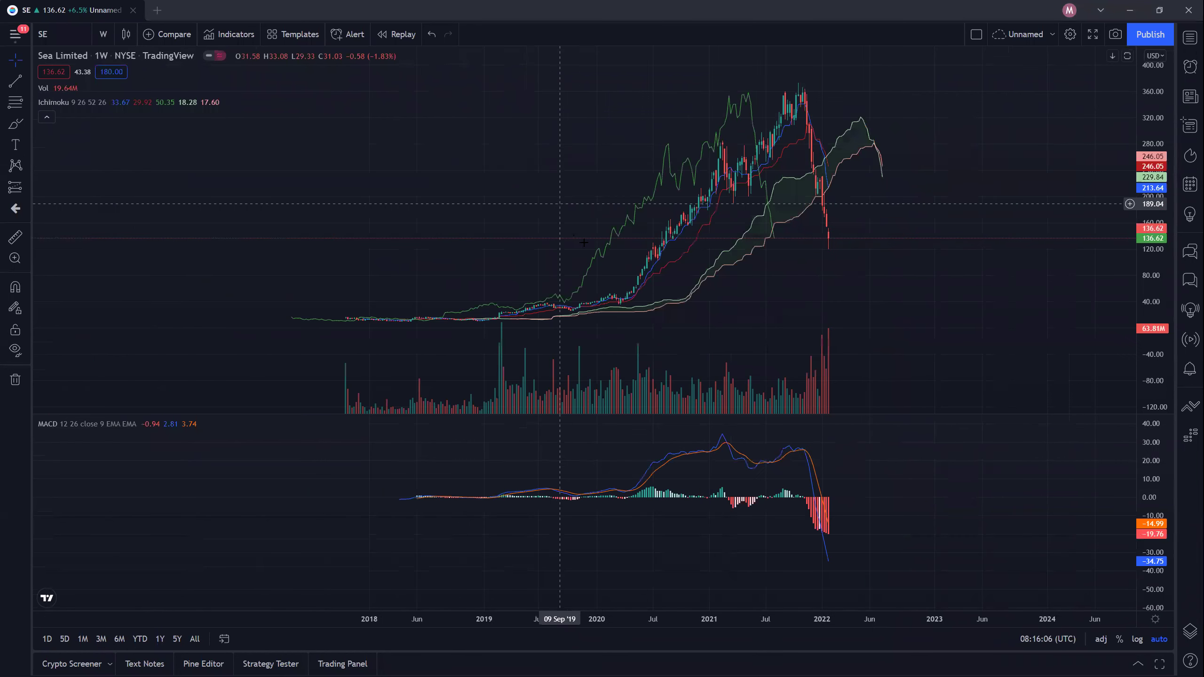
scroll(582, 242, up, 2)
scroll(752, 275, up, 2)
scroll(769, 316, up, 1)
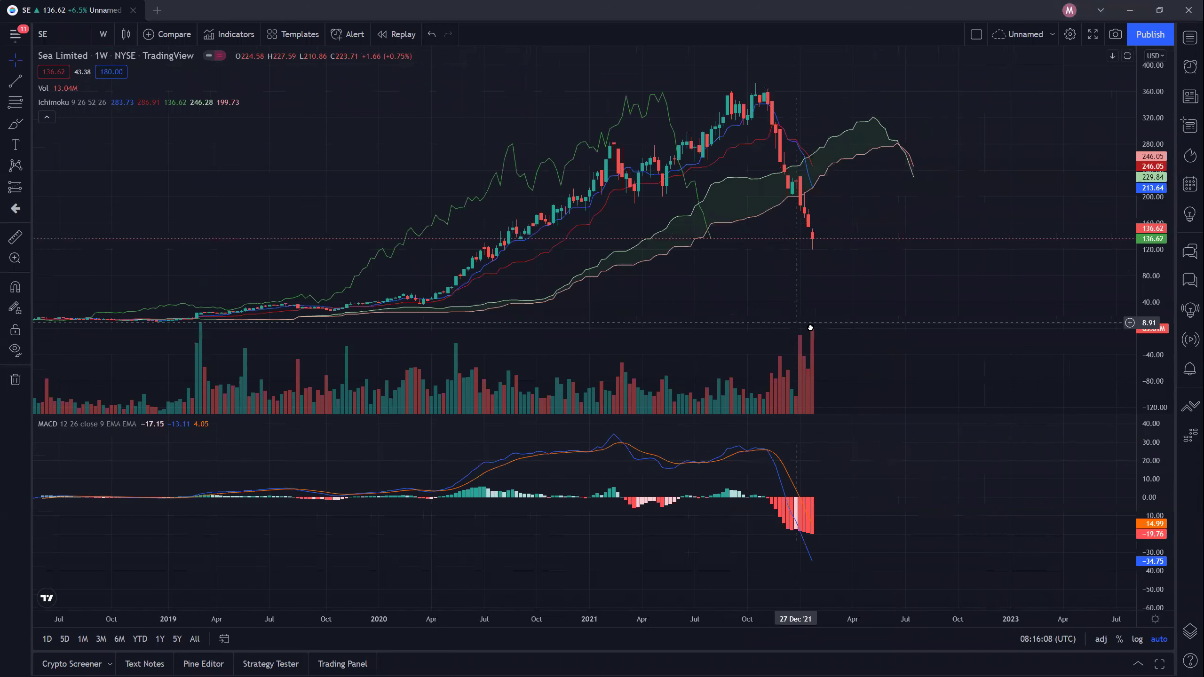
scroll(810, 326, left, 1)
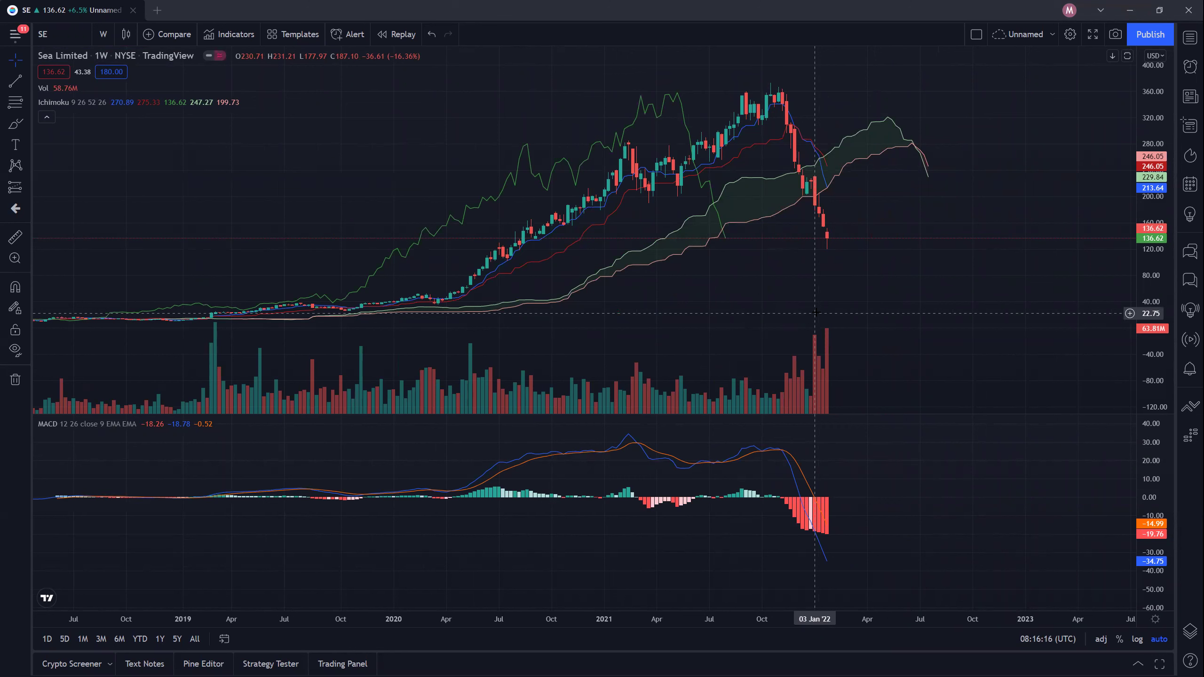
scroll(796, 266, up, 2)
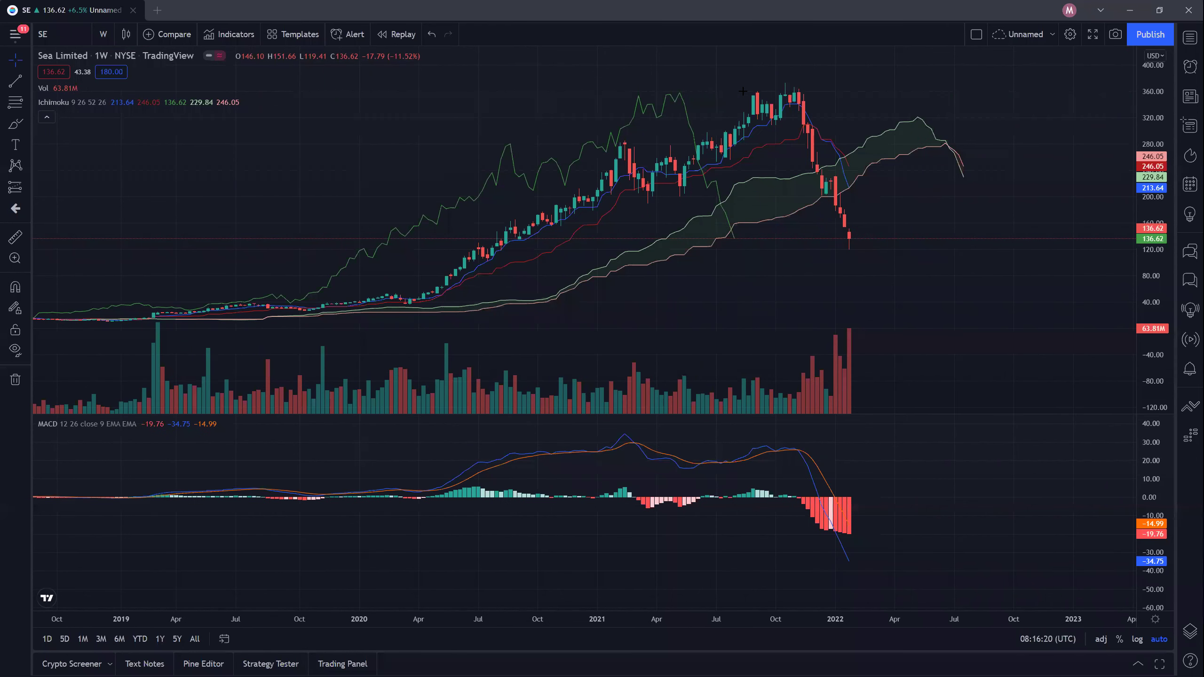
Draw freehand arrows pointing at the early-2021 rally and the September 2021 high on the weekly chart
mouse_move(569, 168)
mouse_down()
mouse_move(610, 162)
mouse_move(587, 178)
mouse_move(598, 144)
mouse_move(613, 146)
mouse_move(599, 154)
mouse_up()
mouse_move(744, 105)
mouse_down()
mouse_move(704, 109)
mouse_move(743, 99)
mouse_move(732, 114)
mouse_up()
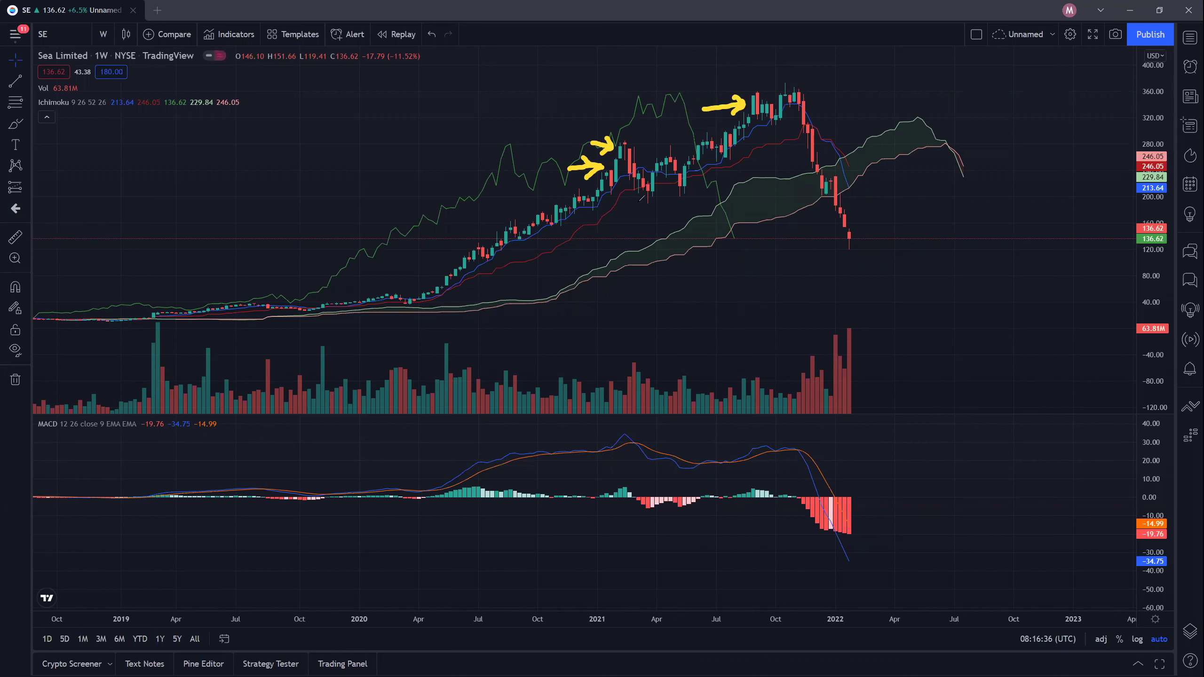
mouse_move(654, 195)
mouse_down()
mouse_move(648, 226)
mouse_move(682, 192)
mouse_move(690, 209)
mouse_move(679, 223)
mouse_up()
Undo all the freehand arrows on the weekly chart
key(ctrl+z)
key(ctrl+z)
key(ctrl+z)
key(ctrl+z)
key(ctrl+z)
key(ctrl+z)
key(ctrl+z)
key(ctrl+z)
key(ctrl+z)
key(ctrl+z)
key(ctrl+z)
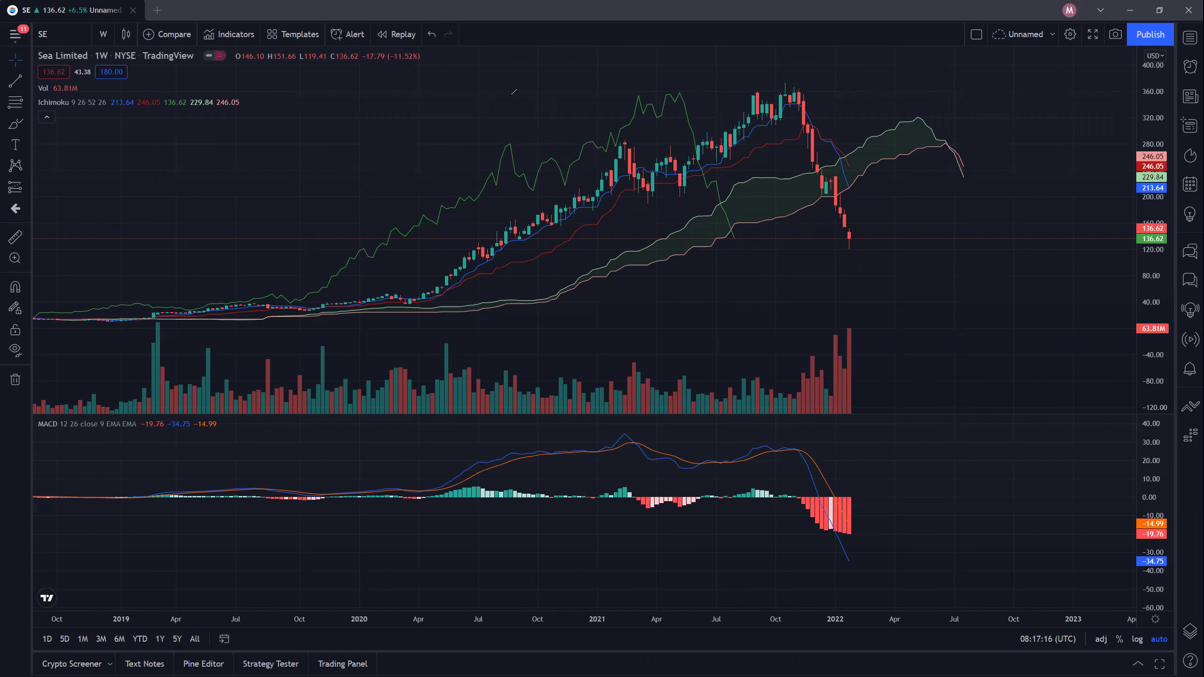
Switch the chart back to the 1 day interval and show the history from mid-2019 to early 2022
click(103, 34)
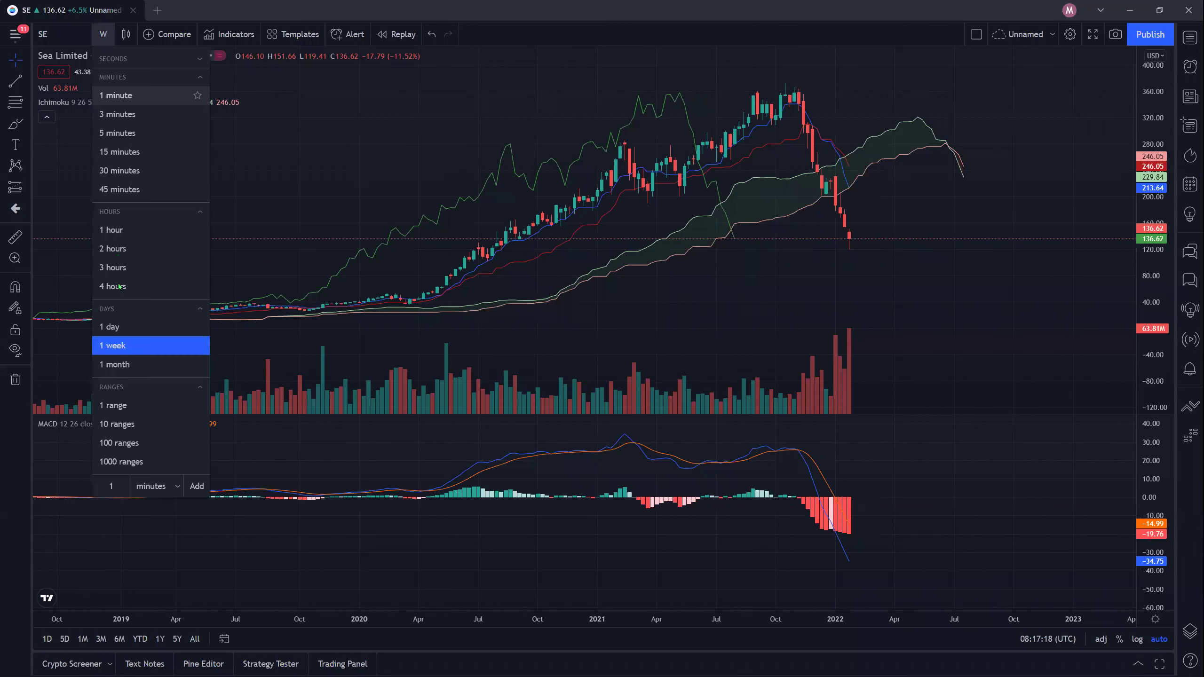
click(114, 327)
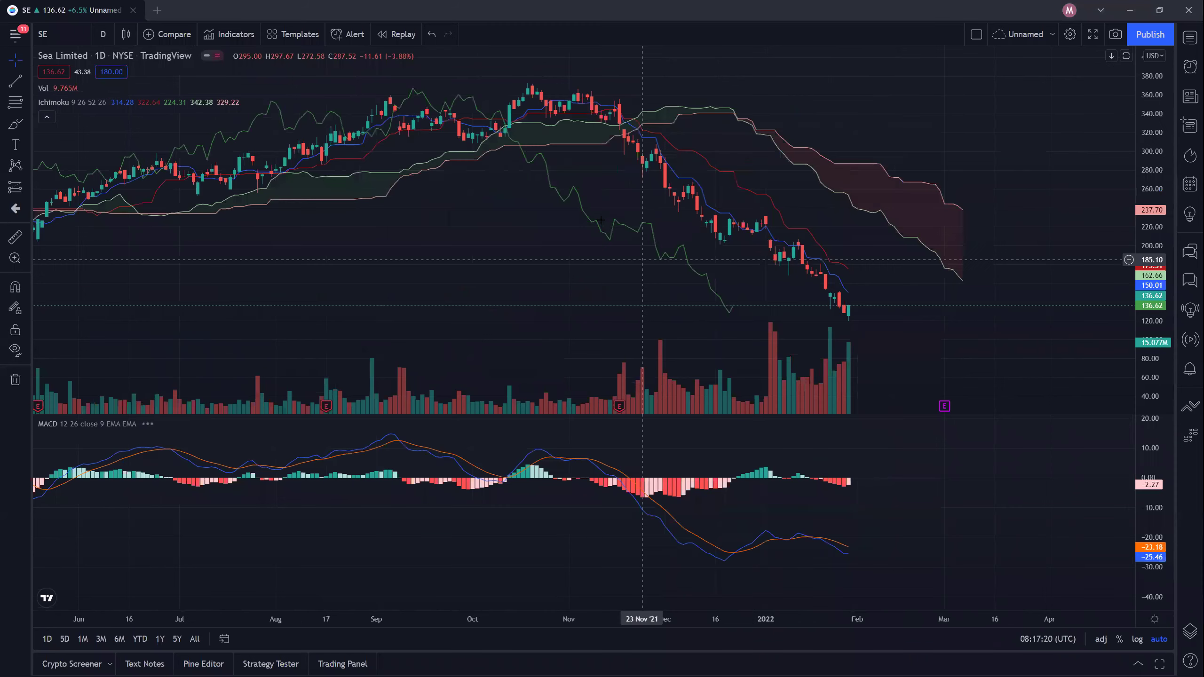
scroll(601, 217, down, 3)
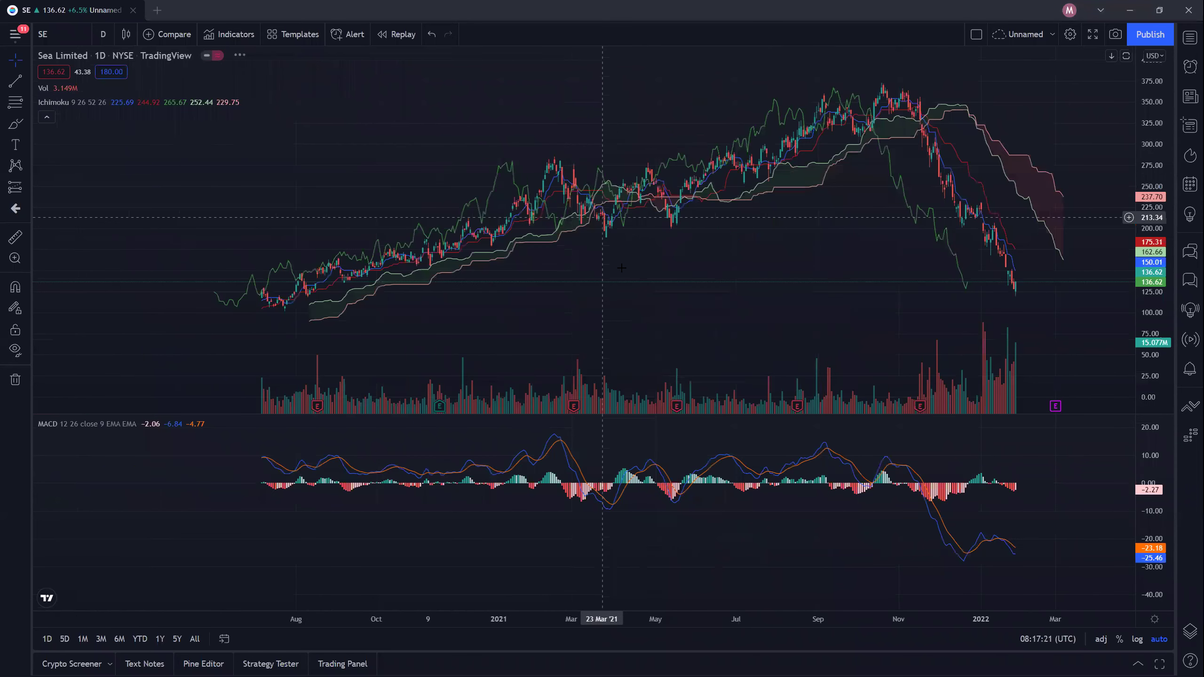
scroll(634, 265, down, 3)
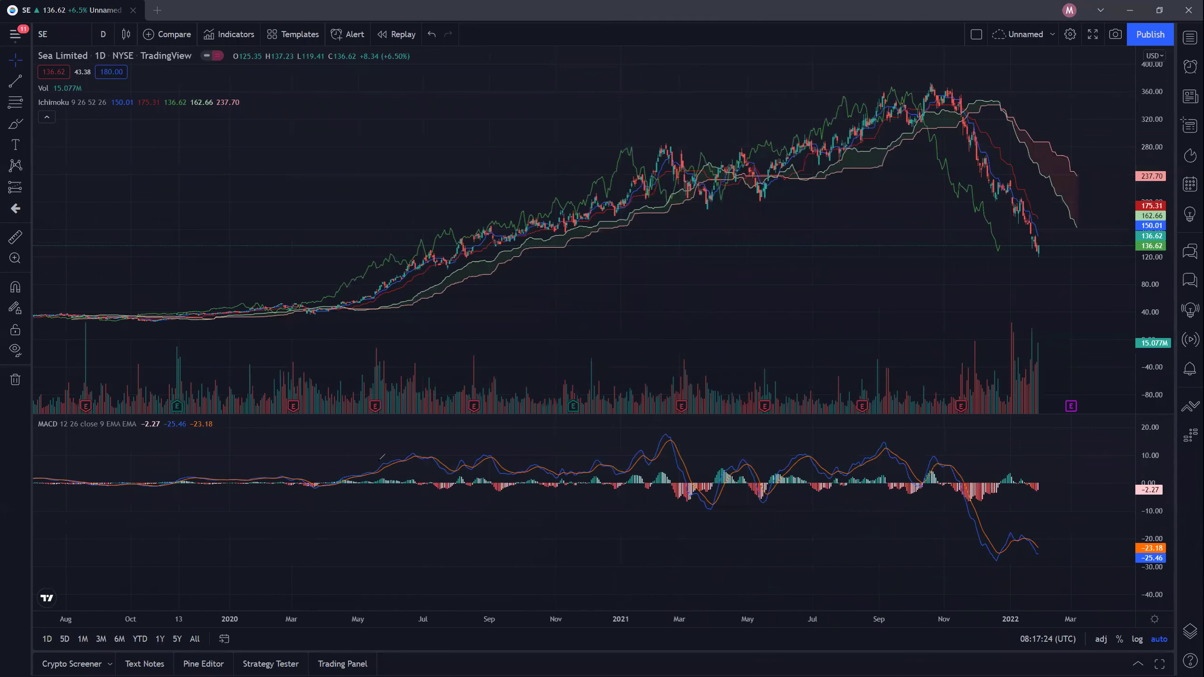
Draw an arrow along the 2020 MACD rise, mark the MACD peak in February 2021, and circle the matching price high
mouse_move(328, 511)
mouse_down()
mouse_move(414, 480)
mouse_move(610, 446)
mouse_move(590, 476)
mouse_up()
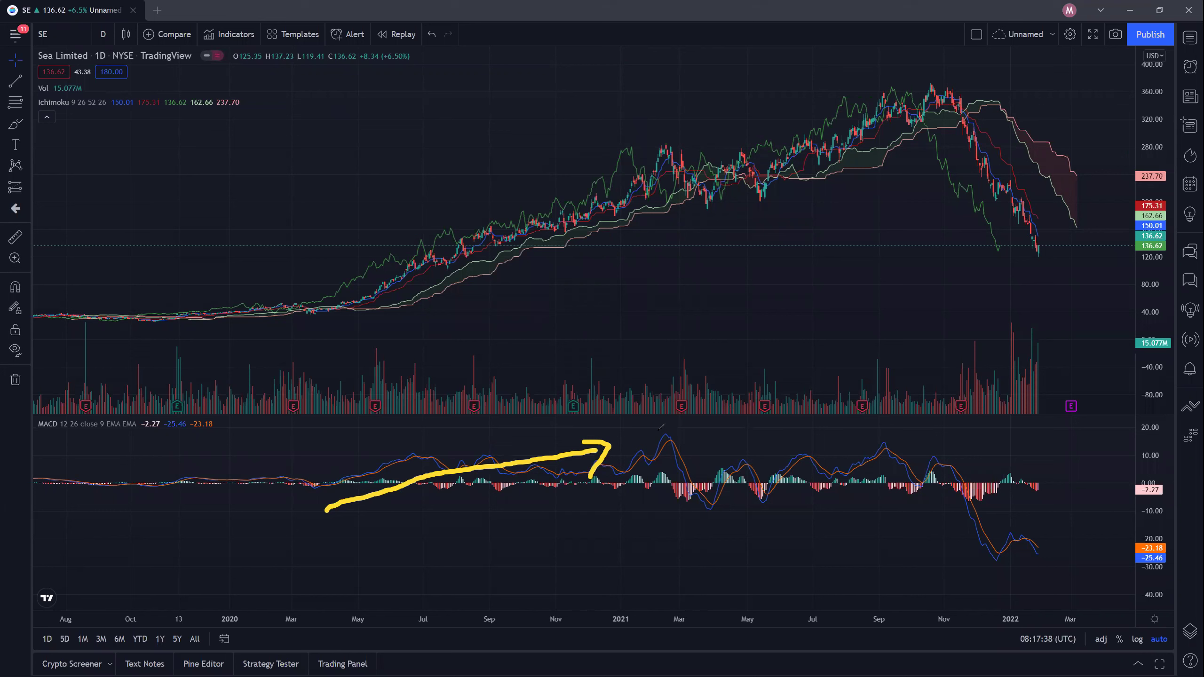
mouse_move(663, 484)
mouse_down()
mouse_move(667, 446)
mouse_move(677, 457)
mouse_move(696, 439)
mouse_up()
mouse_move(672, 140)
mouse_down()
mouse_move(663, 160)
mouse_move(683, 148)
mouse_move(673, 139)
mouse_up()
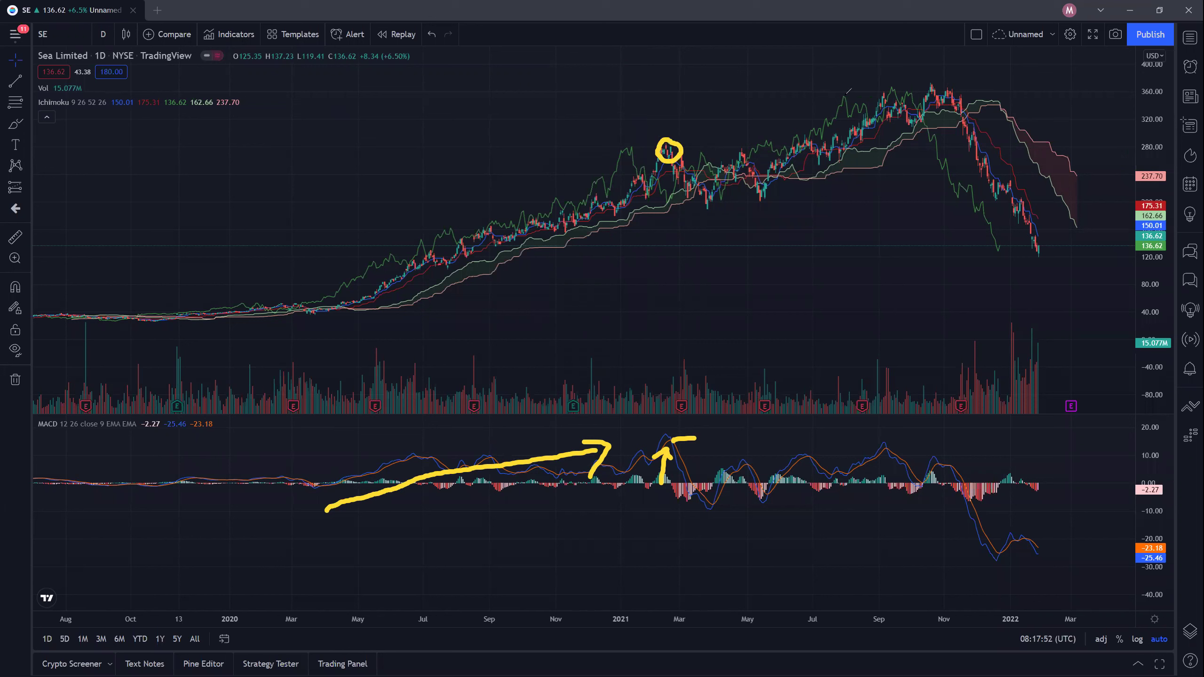
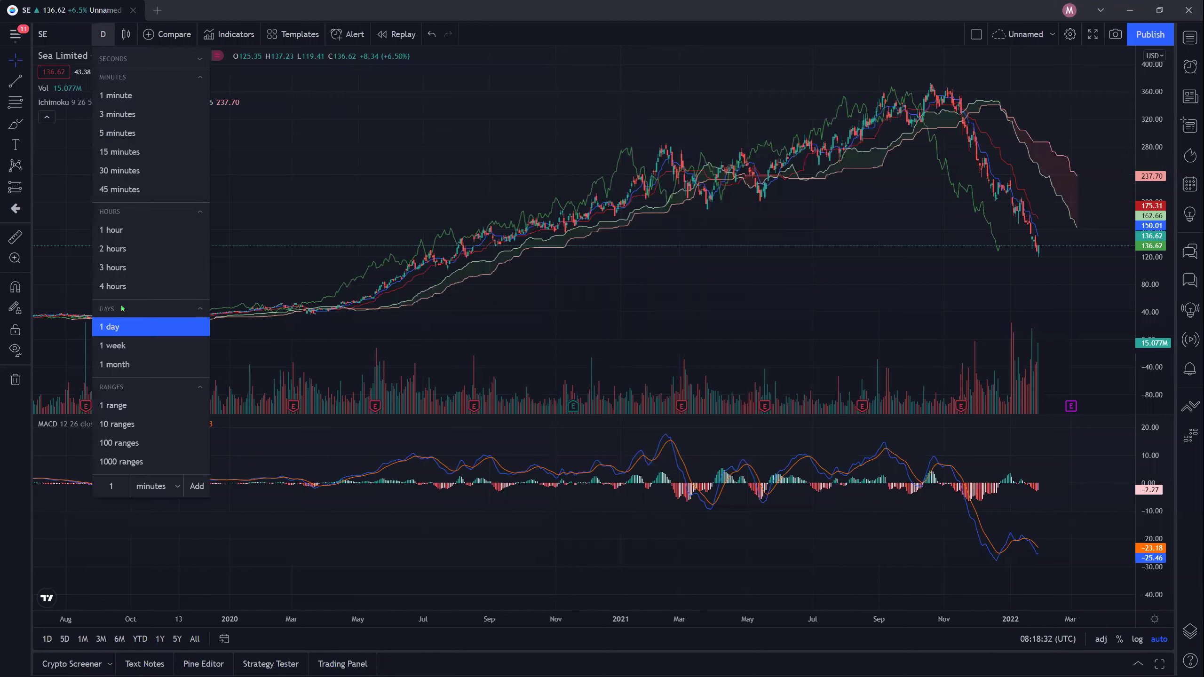
Switch the chart to the 1 week interval and bring the full price and MACD history into view
click(117, 346)
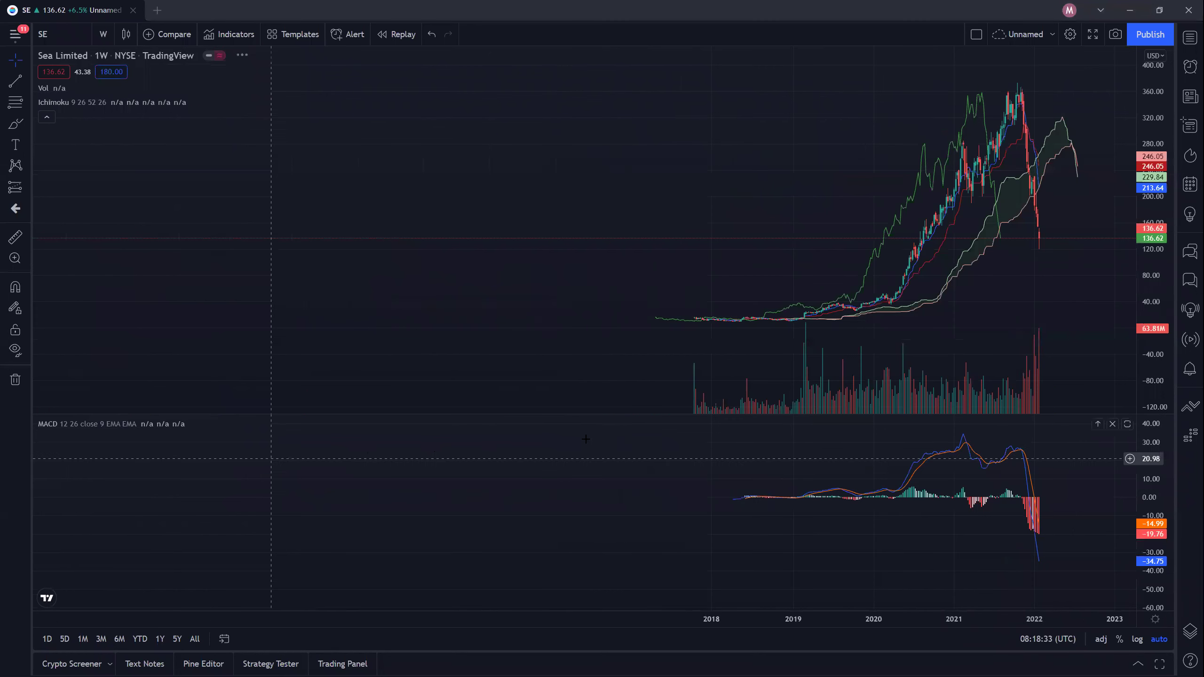
scroll(578, 442, up, 5)
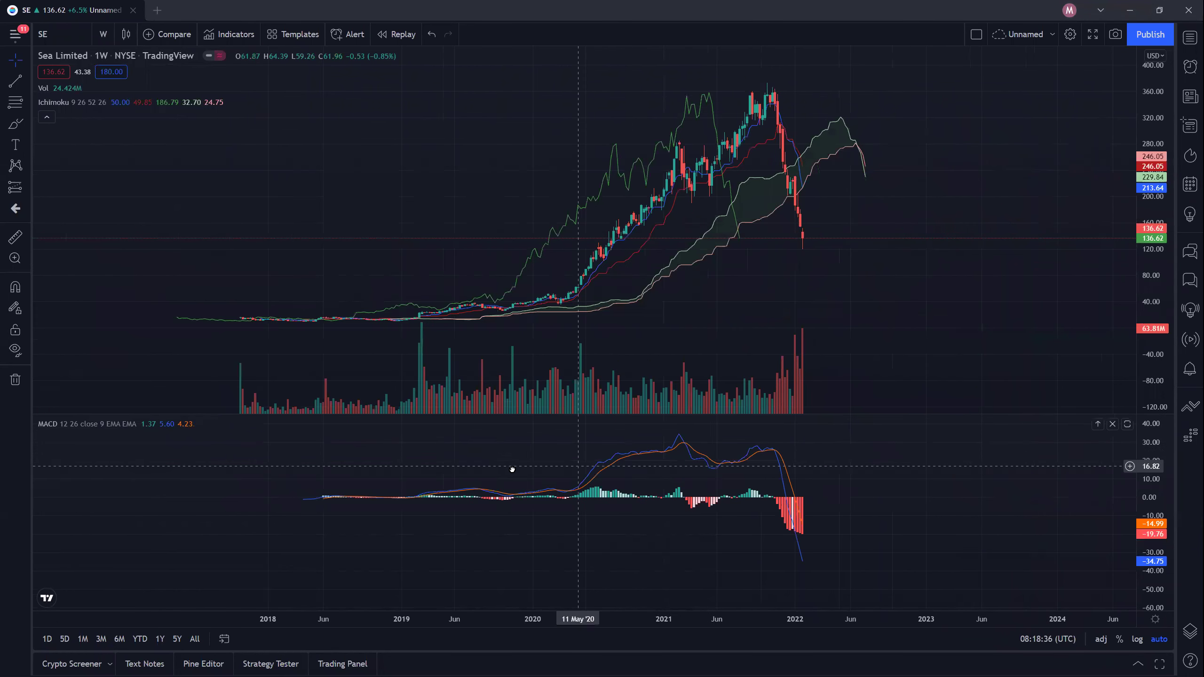
scroll(559, 142, right, 2)
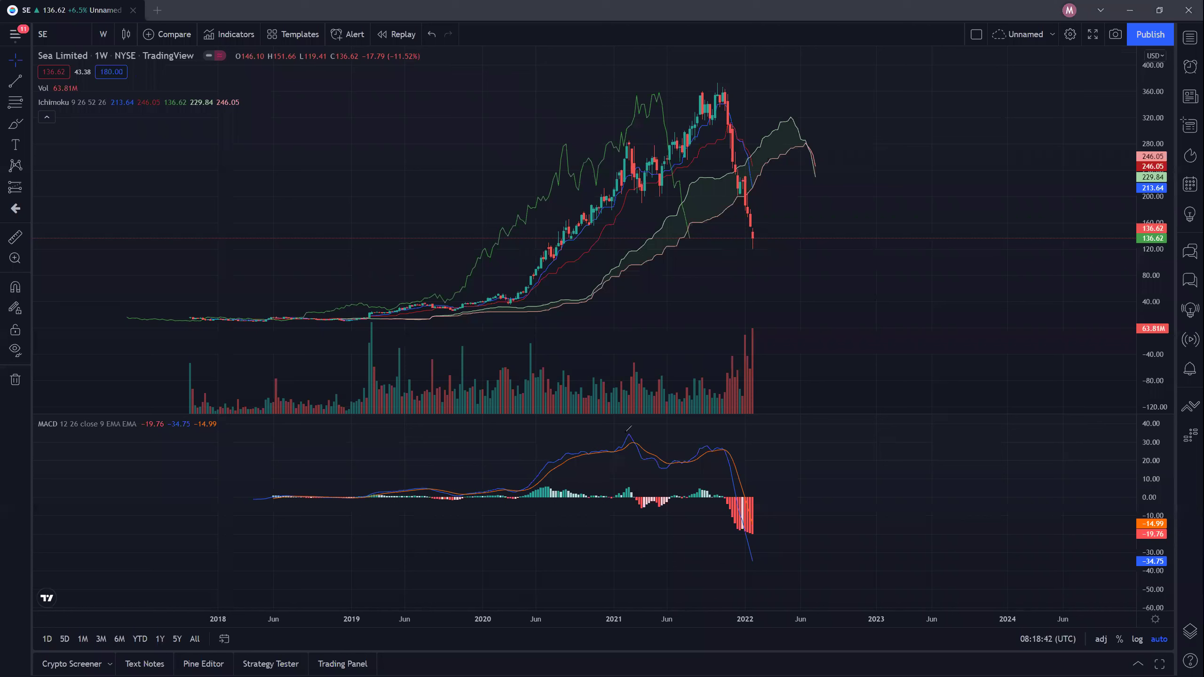
Draw an arrow along the weekly MACD rise of 2020 and mark the two 2021 MACD tops with their matching price highs
mouse_move(513, 487)
mouse_down()
mouse_move(600, 441)
mouse_move(599, 430)
mouse_move(611, 449)
mouse_up()
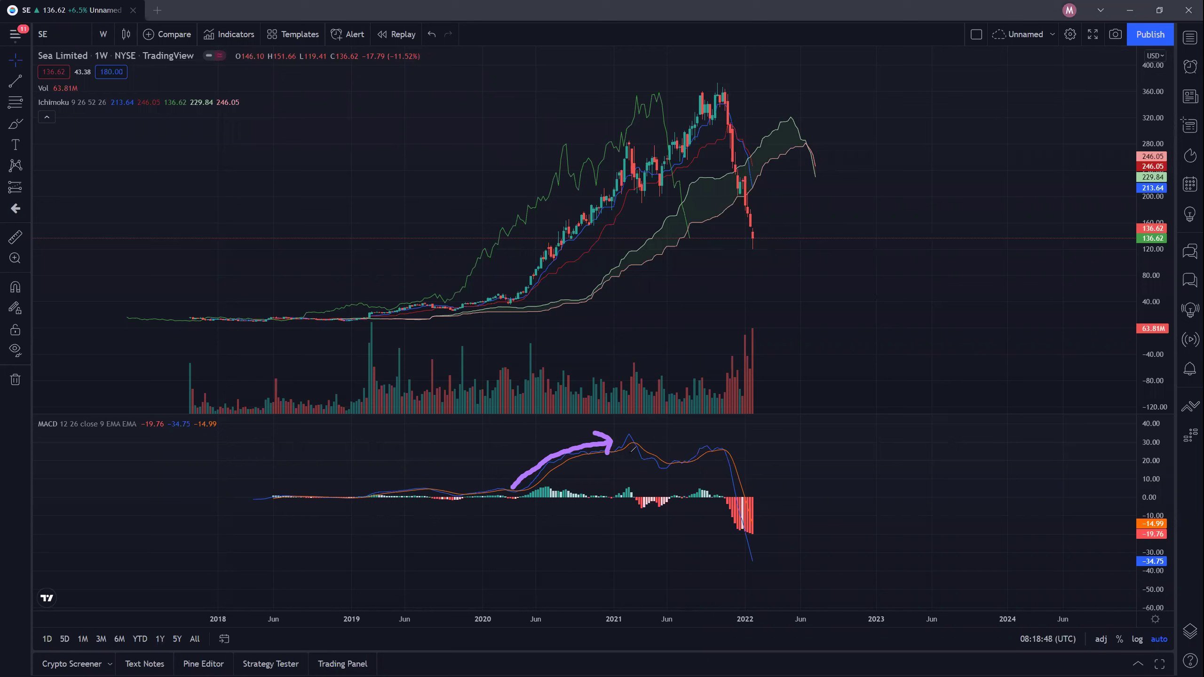
click(634, 443)
mouse_move(640, 129)
mouse_down()
mouse_move(625, 164)
mouse_move(639, 135)
mouse_up()
click(713, 451)
click(721, 450)
click(720, 109)
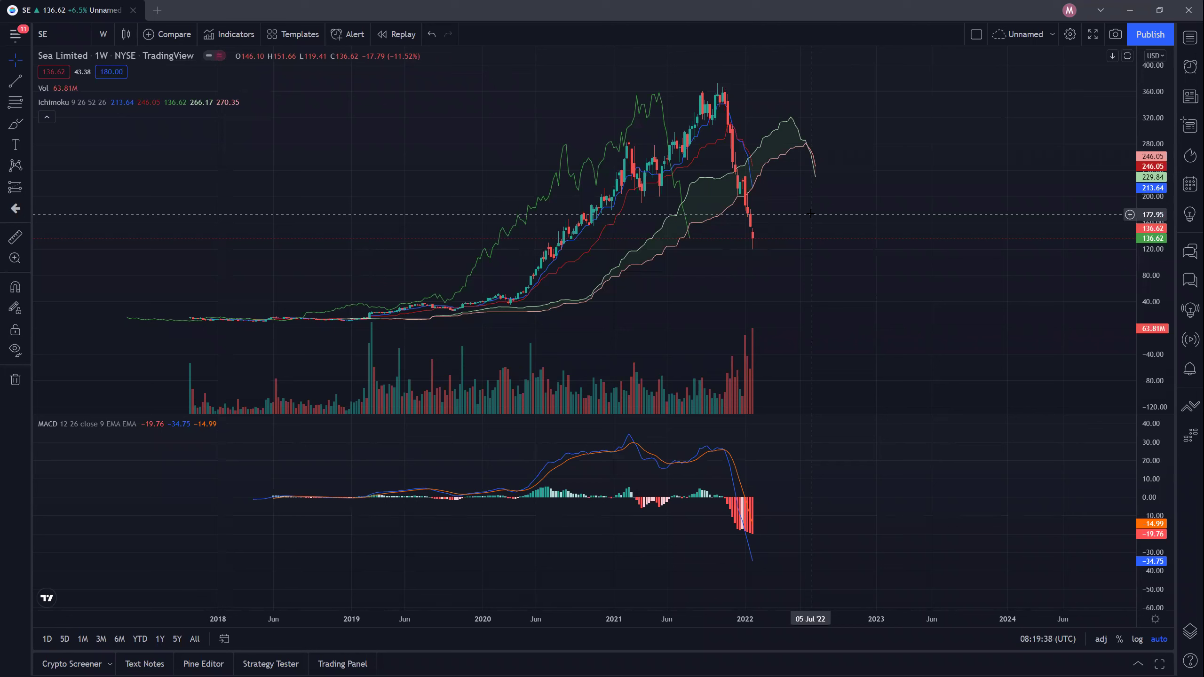
Circle the late-2021 MACD crossover on the weekly chart and draw downward arrows beside the MACD drop and the price decline
scroll(811, 215, up, 4)
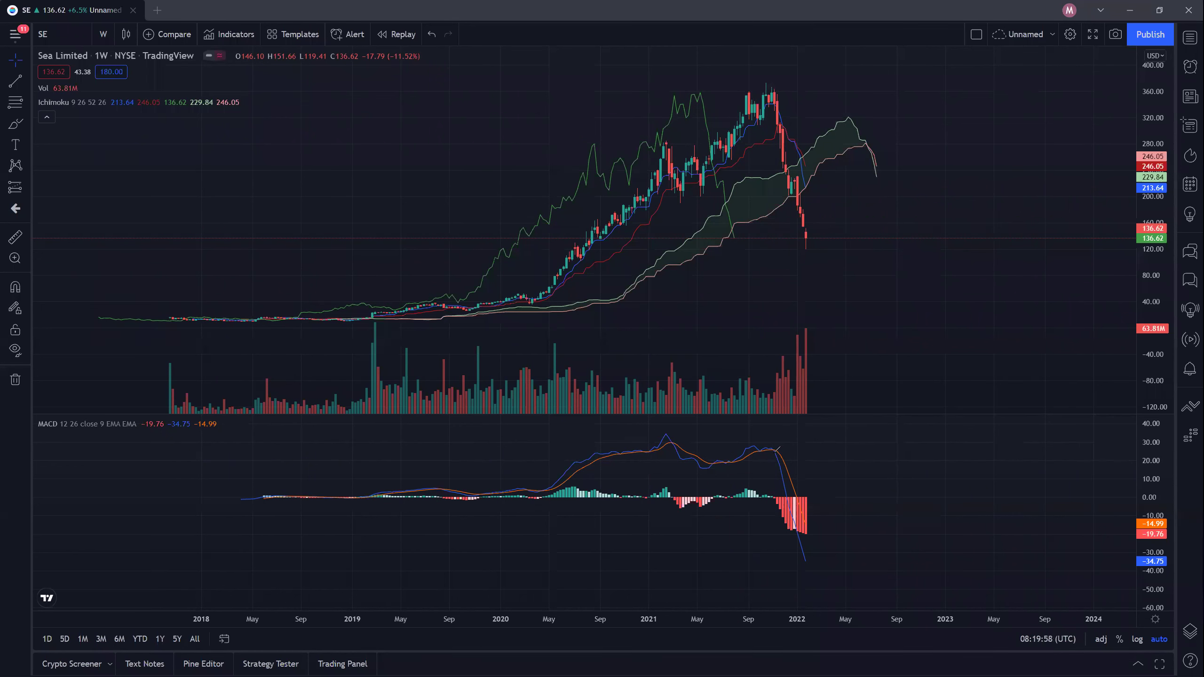
mouse_move(775, 442)
mouse_down()
mouse_move(761, 448)
mouse_move(764, 463)
mouse_move(779, 438)
mouse_up()
drag(770, 484, 787, 569)
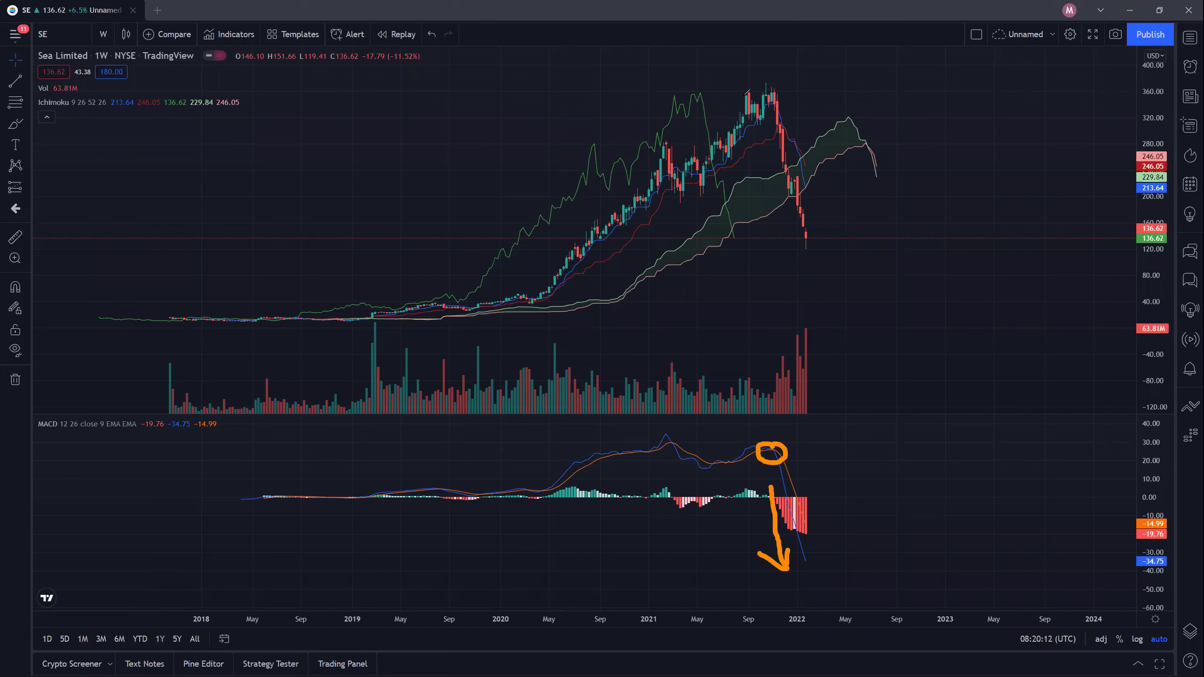
drag(796, 98, 828, 215)
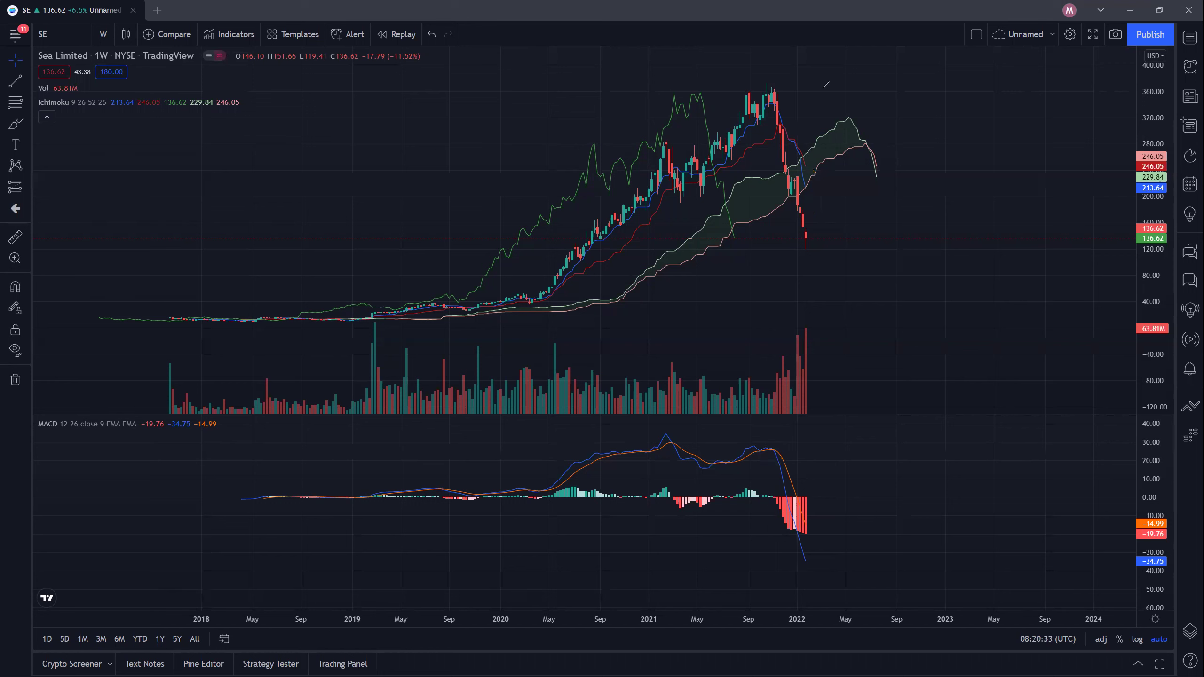
Load the BABA (Alibaba Group Holdings) chart and show its weekly history back to 2016
click(79, 37)
text(BABA)
click(523, 284)
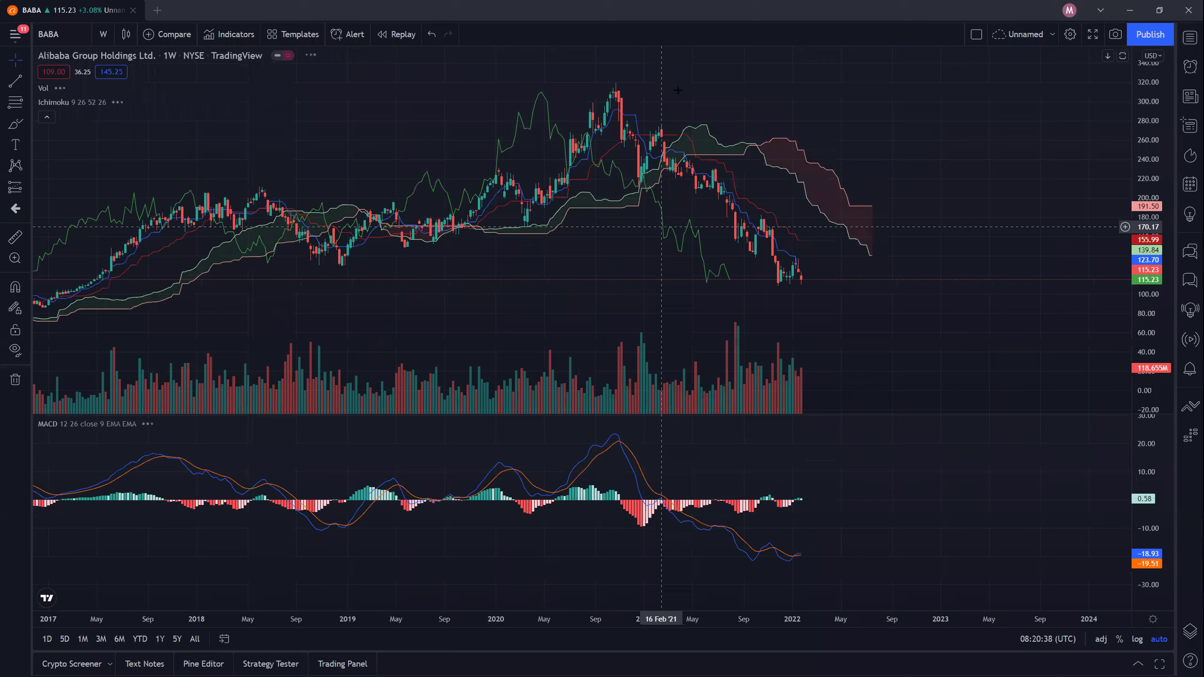
scroll(678, 90, down, 2)
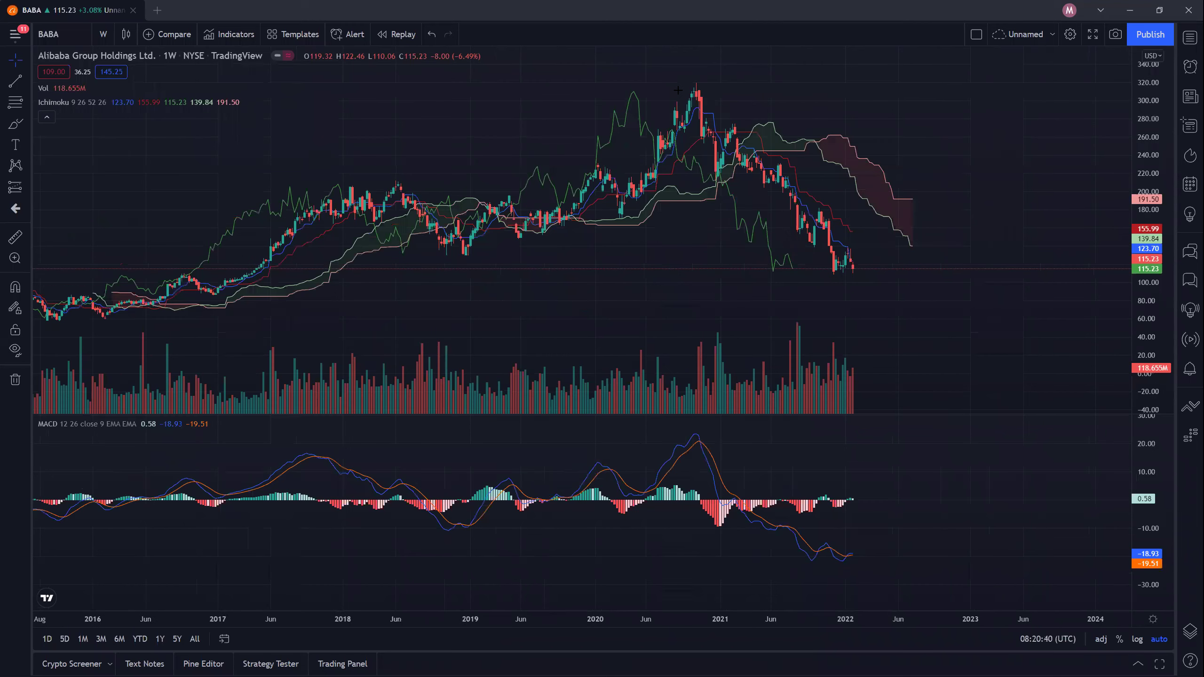
Trace Alibaba's fall from the late-2020 peak and its rebound with a freehand arrow, mark the 2021 decline, and undo the marks
mouse_move(697, 110)
mouse_down()
mouse_move(703, 182)
mouse_move(746, 116)
mouse_move(743, 140)
mouse_up()
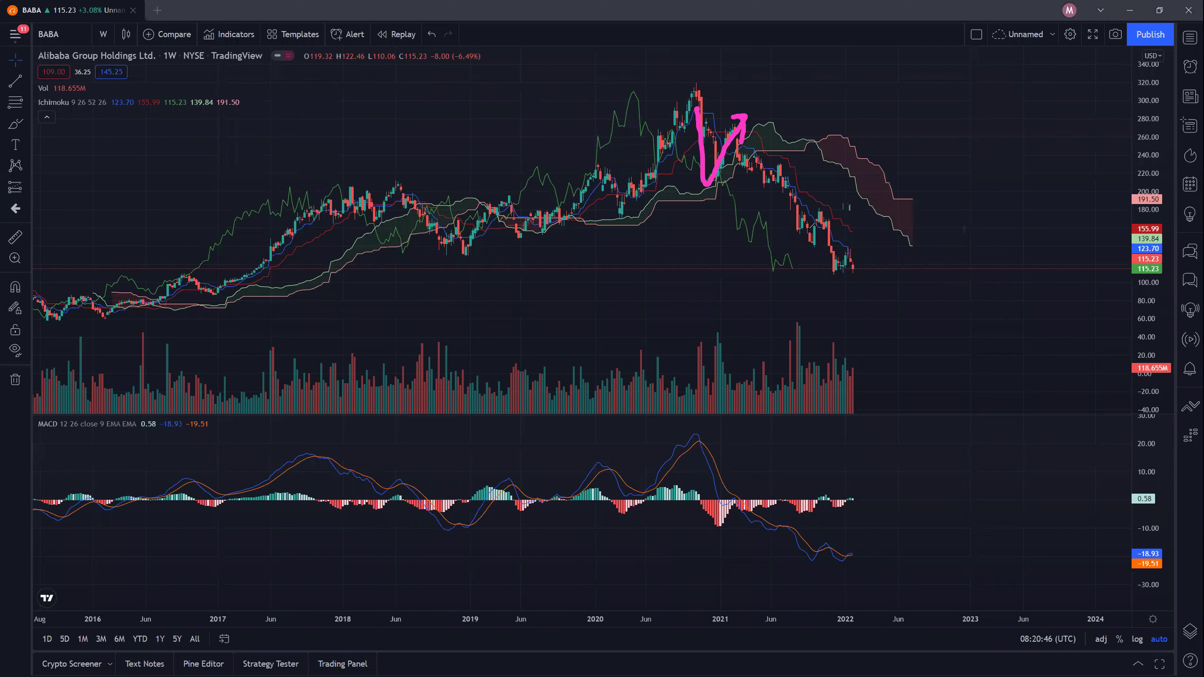
mouse_move(802, 218)
mouse_down()
mouse_move(820, 229)
mouse_move(827, 204)
mouse_move(811, 204)
mouse_move(825, 220)
mouse_up()
key(ctrl+z)
key(ctrl+z)
key(ctrl+z)
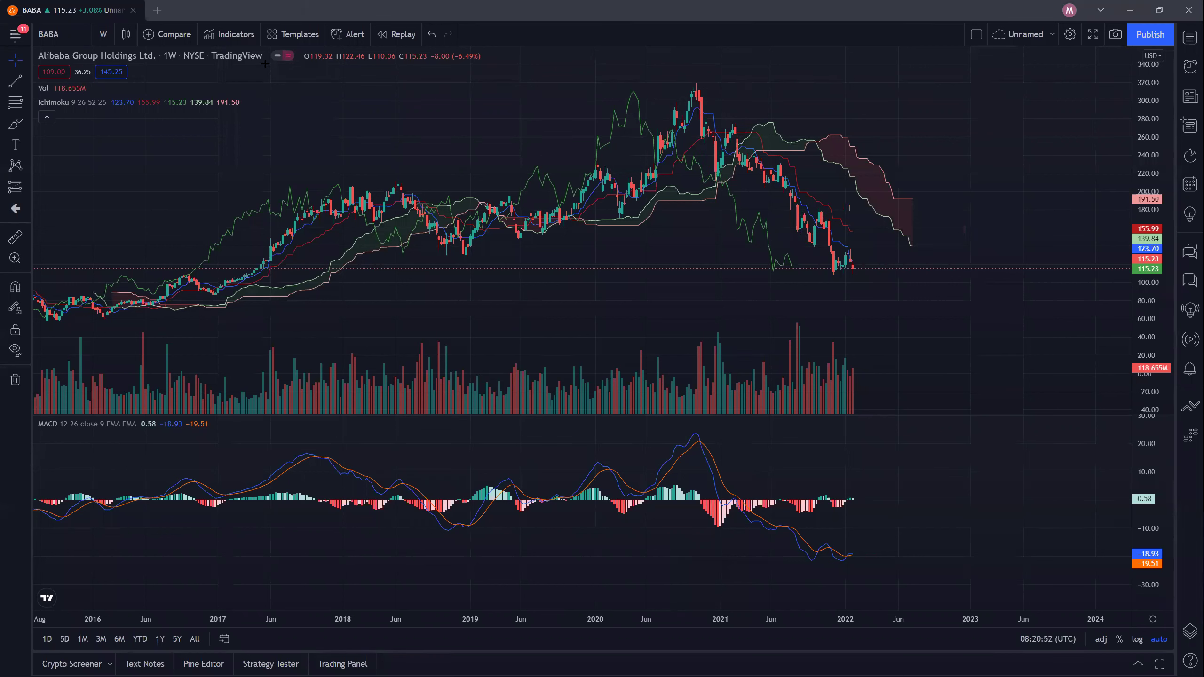
Load the SE (Sea Limited, NYSE) chart again and frame its weekly history from 2018 to 2022
click(70, 34)
text(SE)
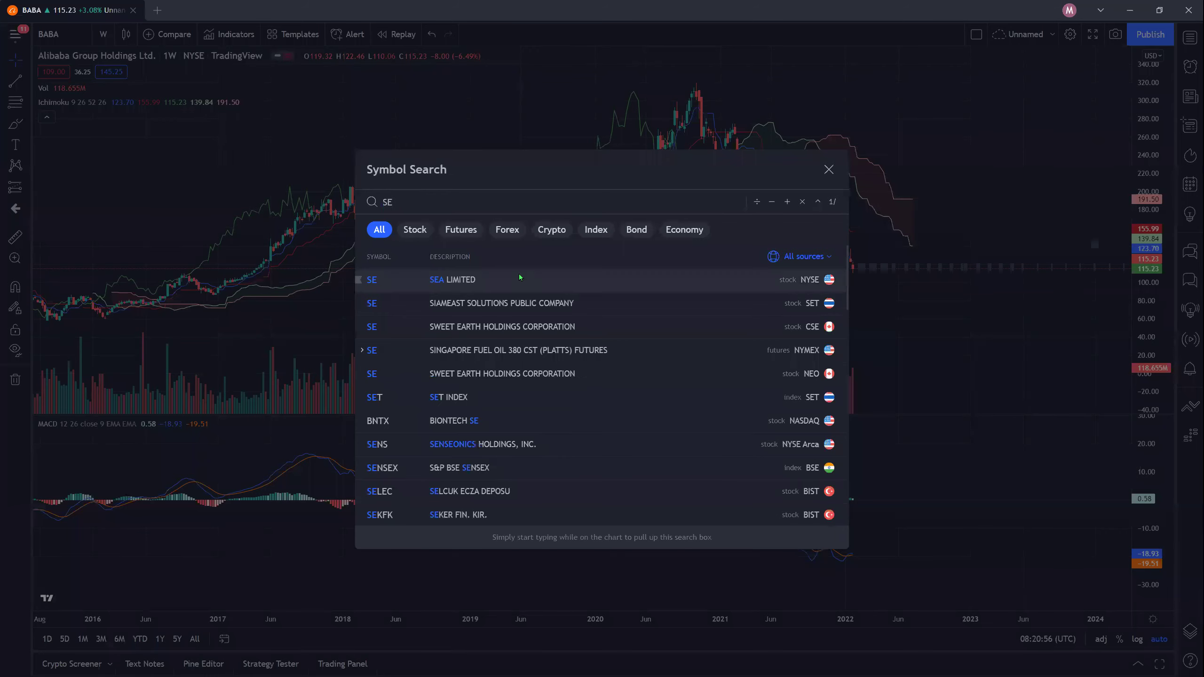
click(519, 273)
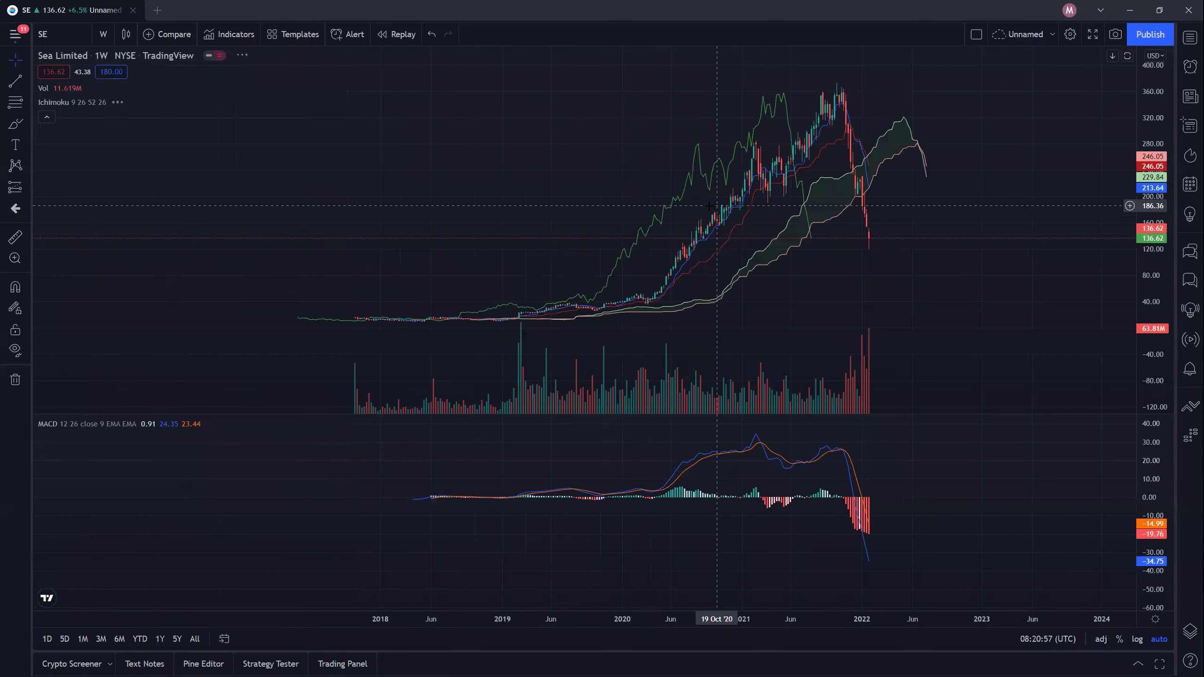
scroll(708, 206, up, 2)
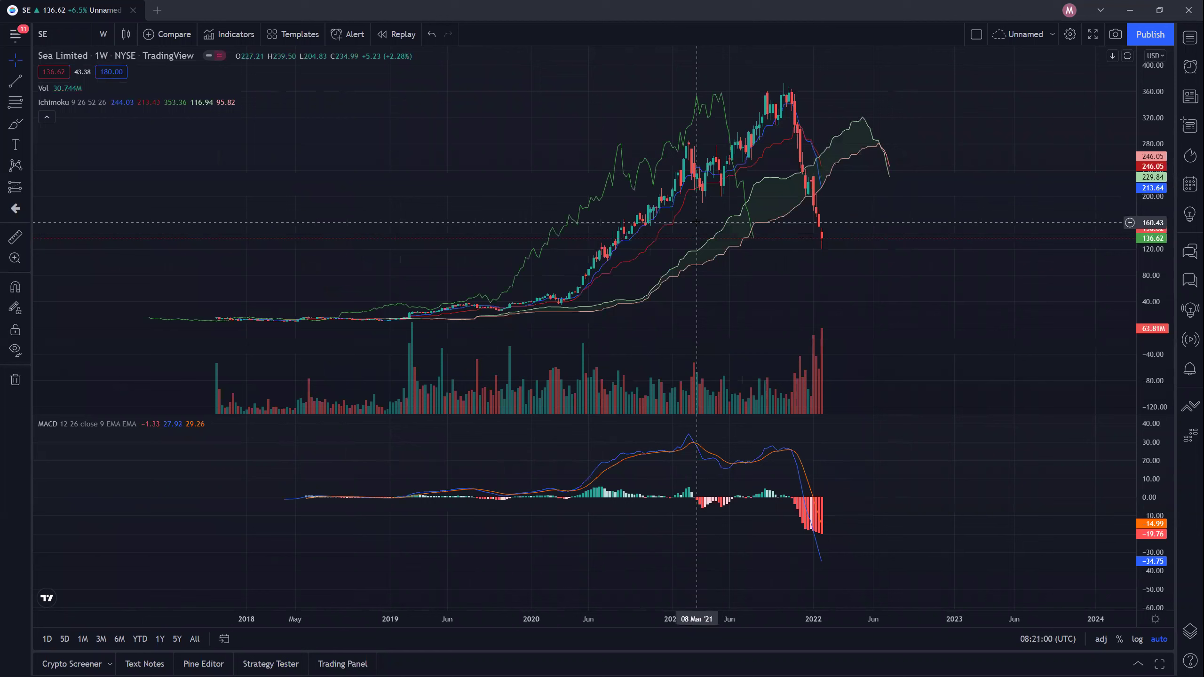
scroll(697, 221, up, 2)
scroll(782, 117, up, 1)
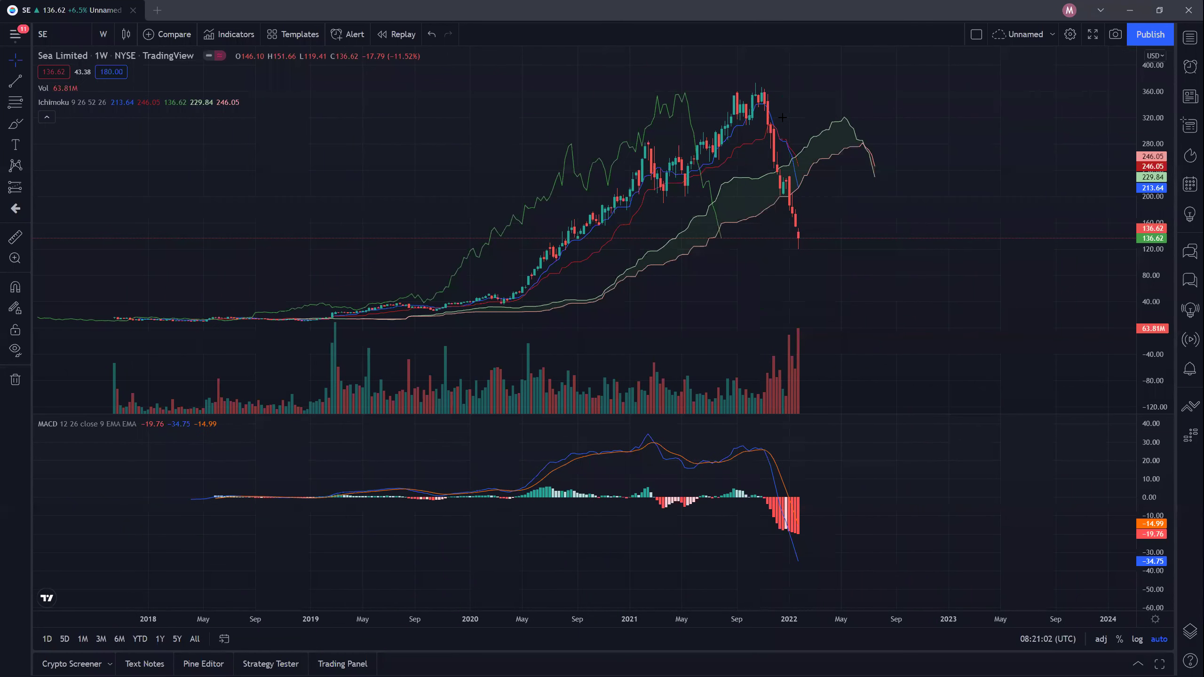
Circle Sea Limited's early-2022 candles at the Ichimoku cloud's lower edge, mark the drop below it, and undo the marks
mouse_move(795, 166)
mouse_down()
mouse_move(769, 192)
mouse_move(800, 166)
mouse_up()
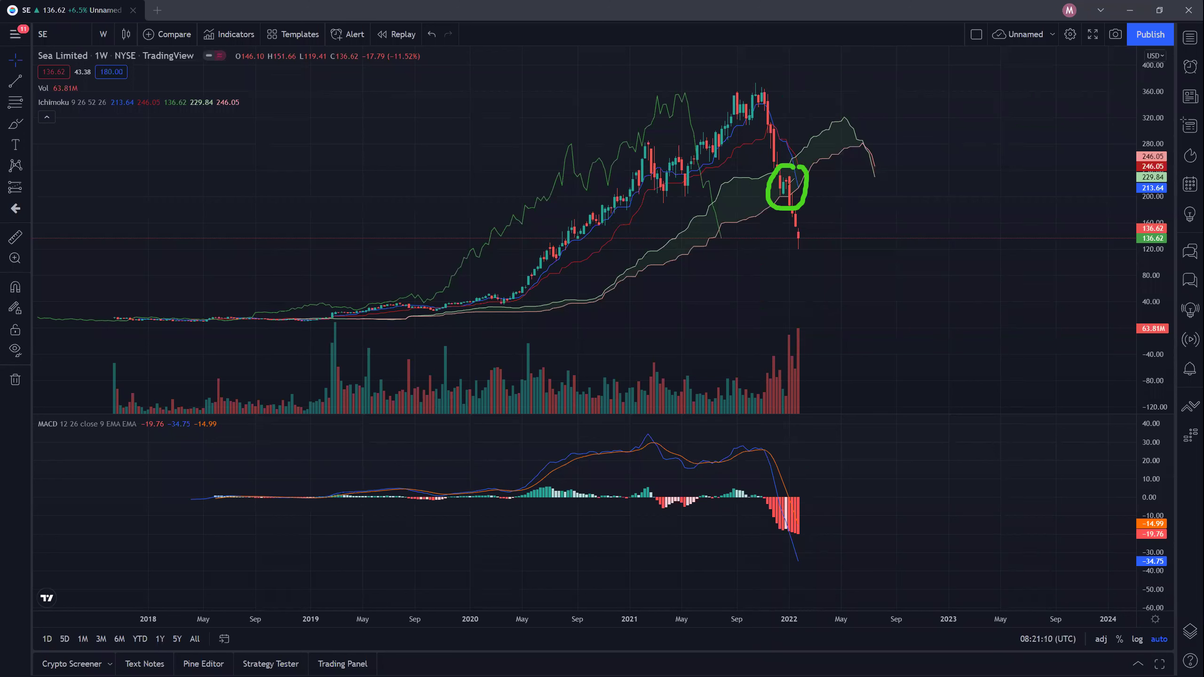
mouse_move(813, 191)
mouse_down()
mouse_move(811, 244)
mouse_move(802, 230)
mouse_move(825, 233)
mouse_up()
key(ctrl+z)
key(ctrl+z)
key(ctrl+z)
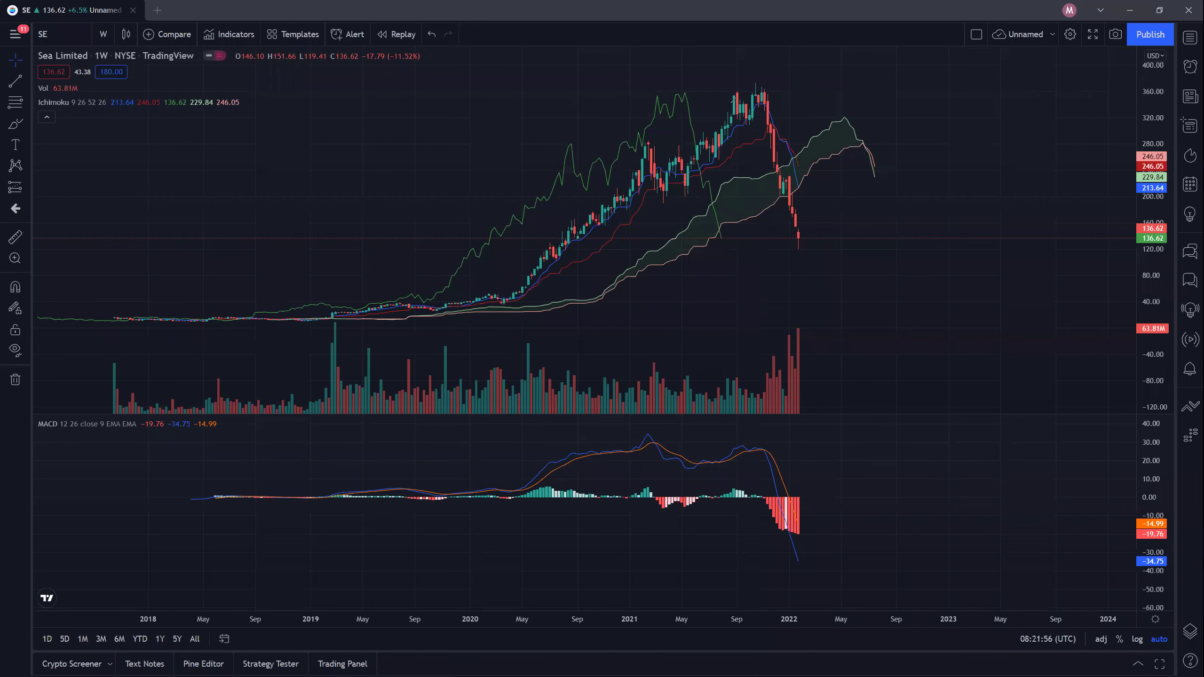
Draw freehand arrows along Sea Limited's rise and late-2021 fall, underline the 2020 base and 2021 peak, and circle their dates
mouse_move(488, 277)
mouse_down()
mouse_move(697, 119)
mouse_move(607, 119)
mouse_move(693, 158)
mouse_up()
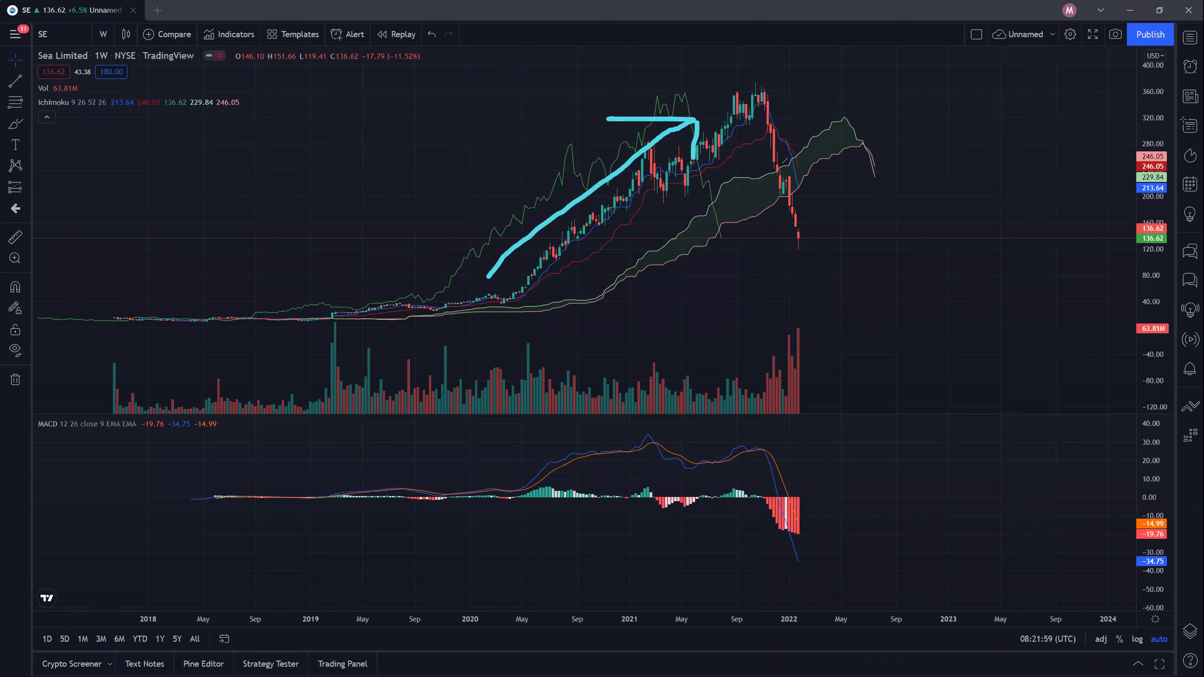
drag(807, 114, 843, 245)
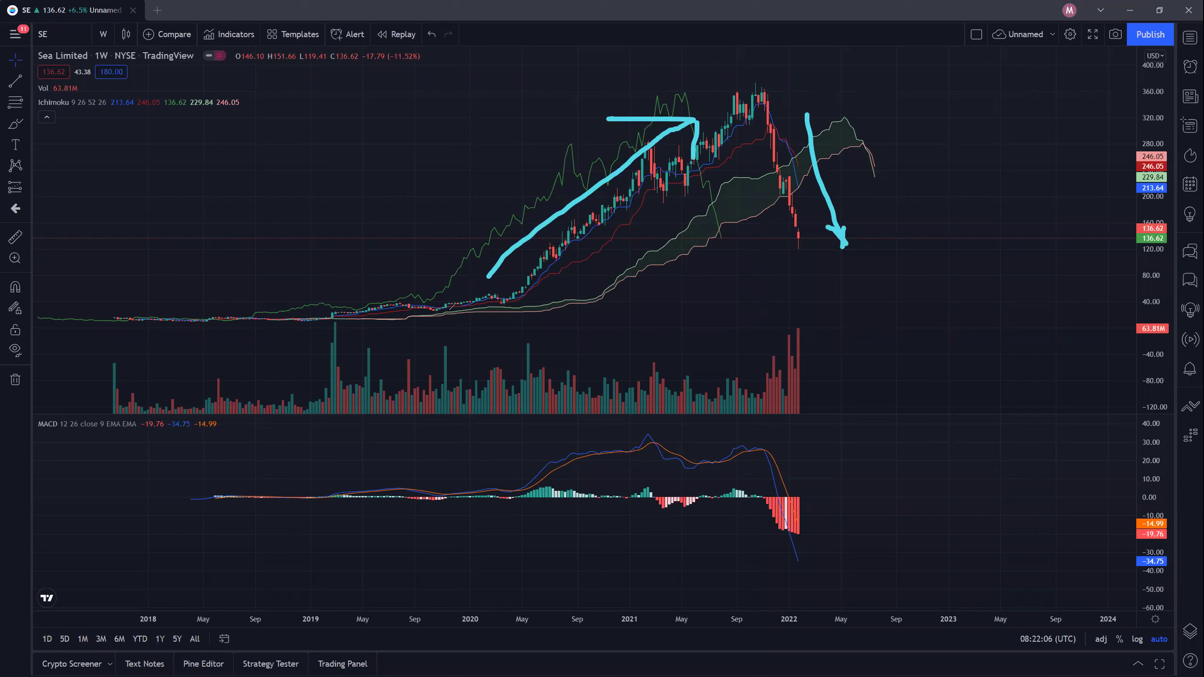
drag(444, 303, 501, 309)
mouse_move(476, 600)
mouse_down()
mouse_move(460, 611)
mouse_move(469, 641)
mouse_move(479, 600)
mouse_up()
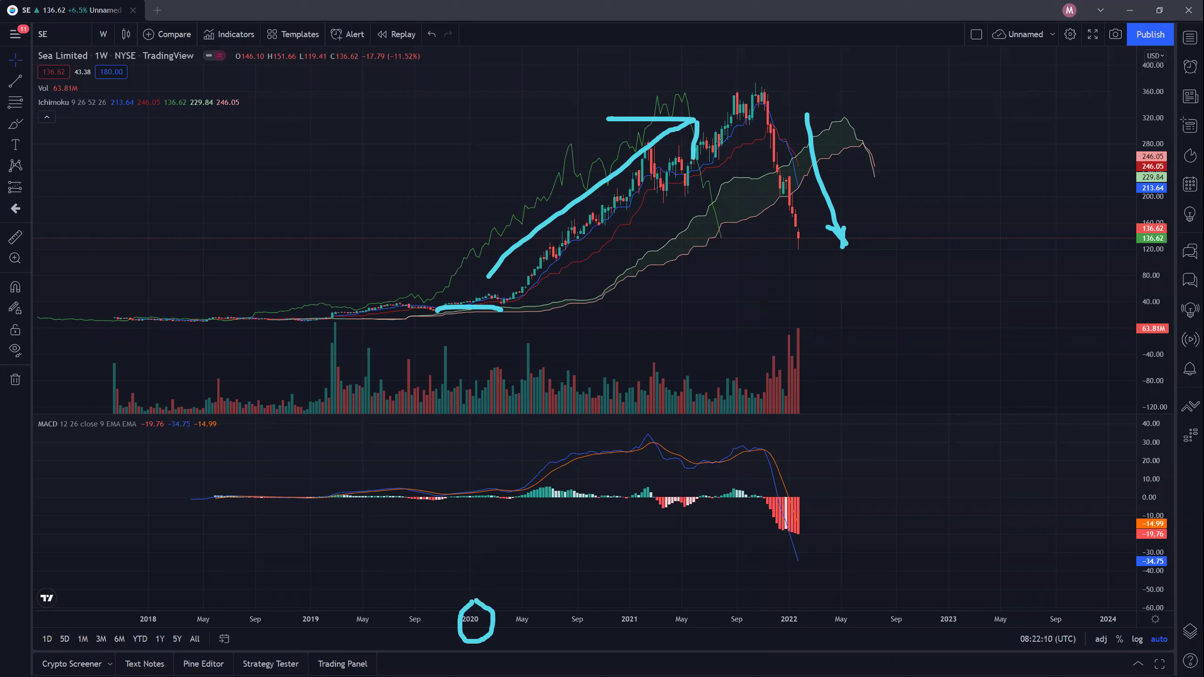
drag(751, 611, 757, 619)
drag(743, 95, 771, 95)
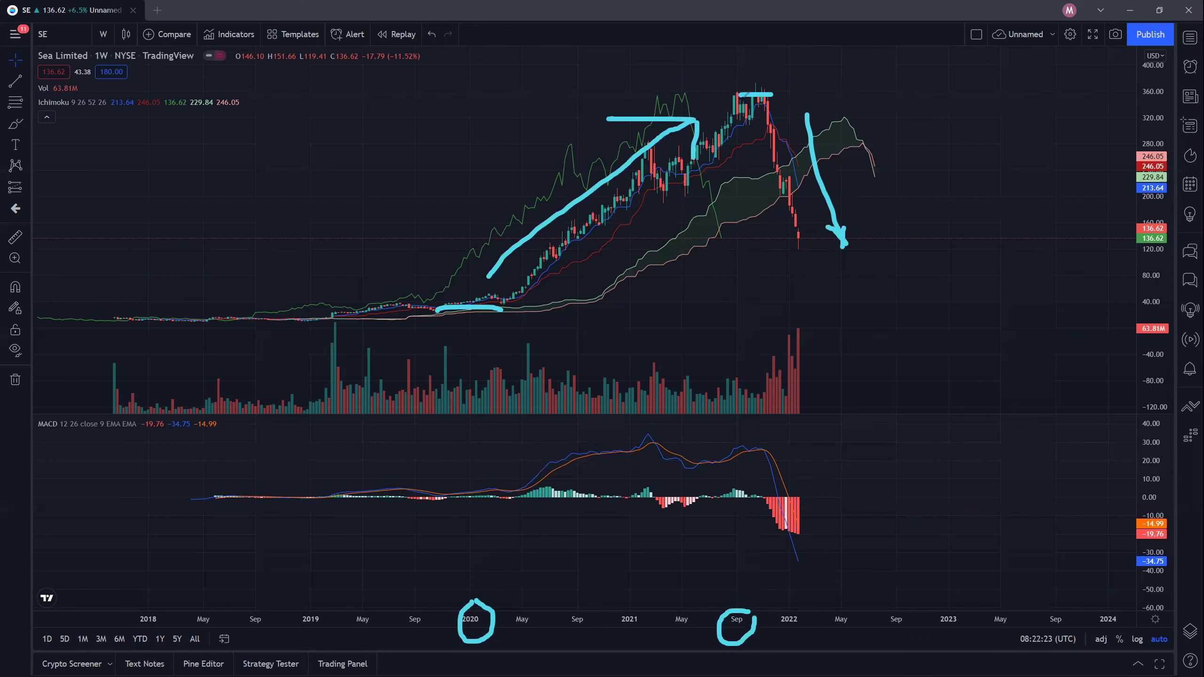
Undo all freehand arrows, underlines and circles on the Sea Limited weekly chart
key(ctrl+z)
key(ctrl+z)
key(ctrl+z)
key(ctrl+z)
key(ctrl+z)
key(ctrl+z)
key(ctrl+z)
key(ctrl+z)
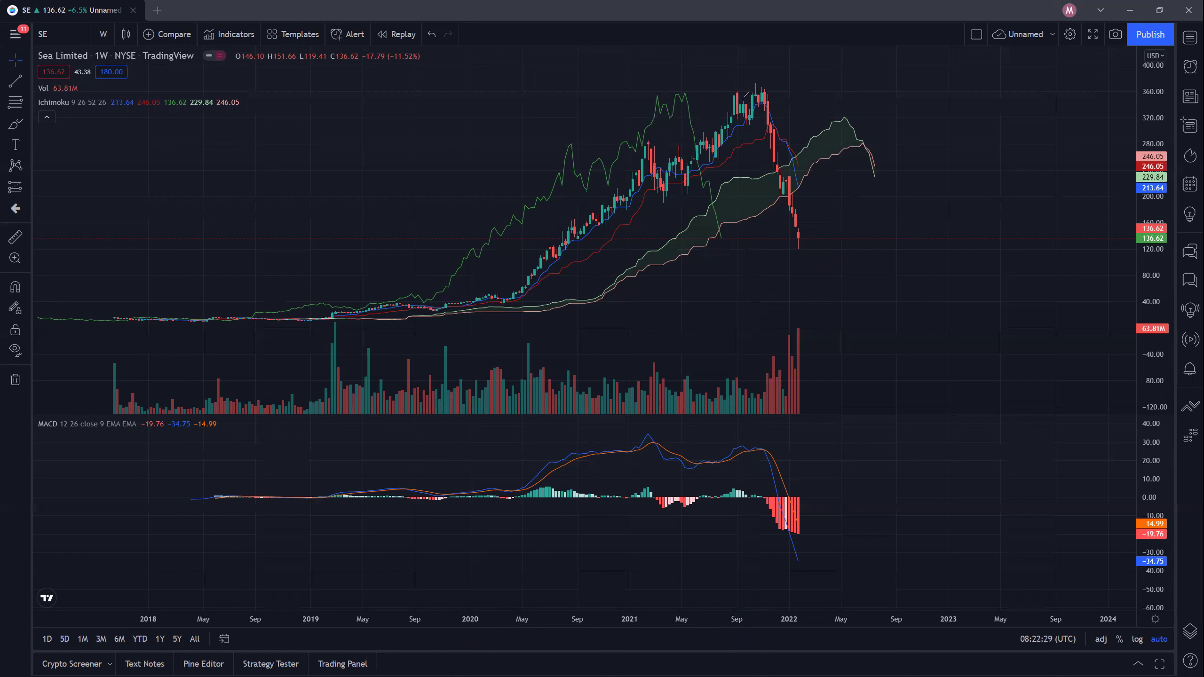
Load the BABA chart from NYSE and trace Alibaba's swings from late 2016 to the 2020 peak and the 2021 decline freehand
text(BABA)
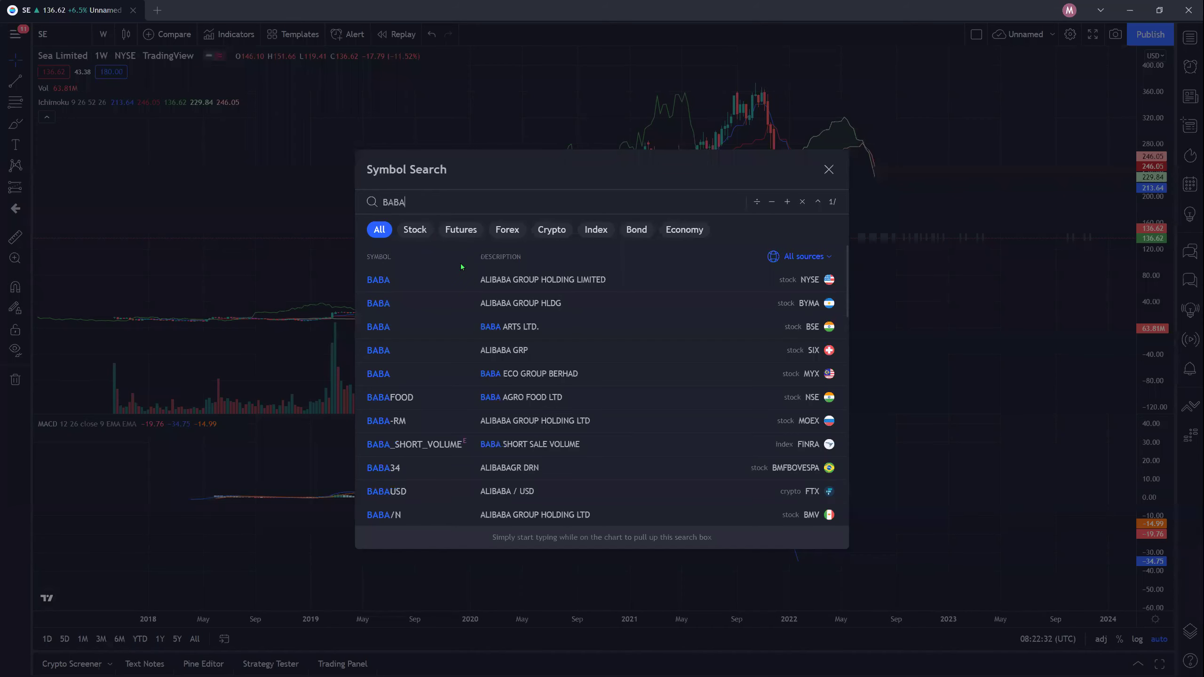
click(458, 275)
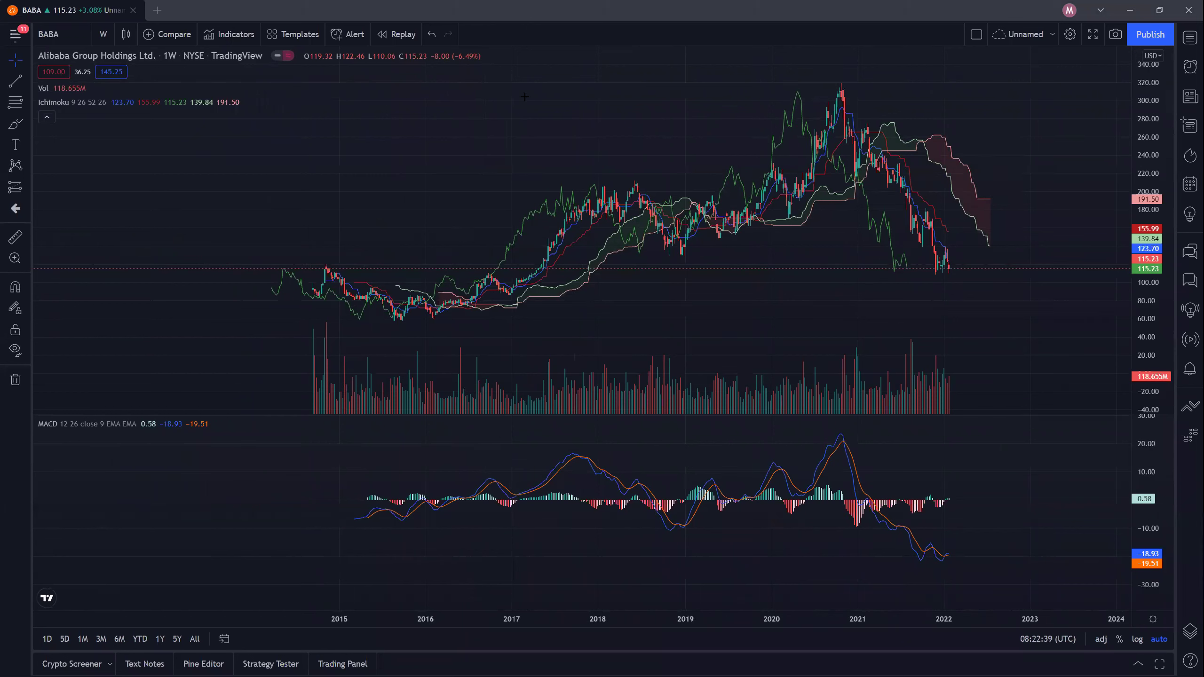
mouse_move(497, 304)
mouse_down()
mouse_move(628, 185)
mouse_move(662, 263)
mouse_move(678, 258)
mouse_move(819, 161)
mouse_move(844, 111)
mouse_up()
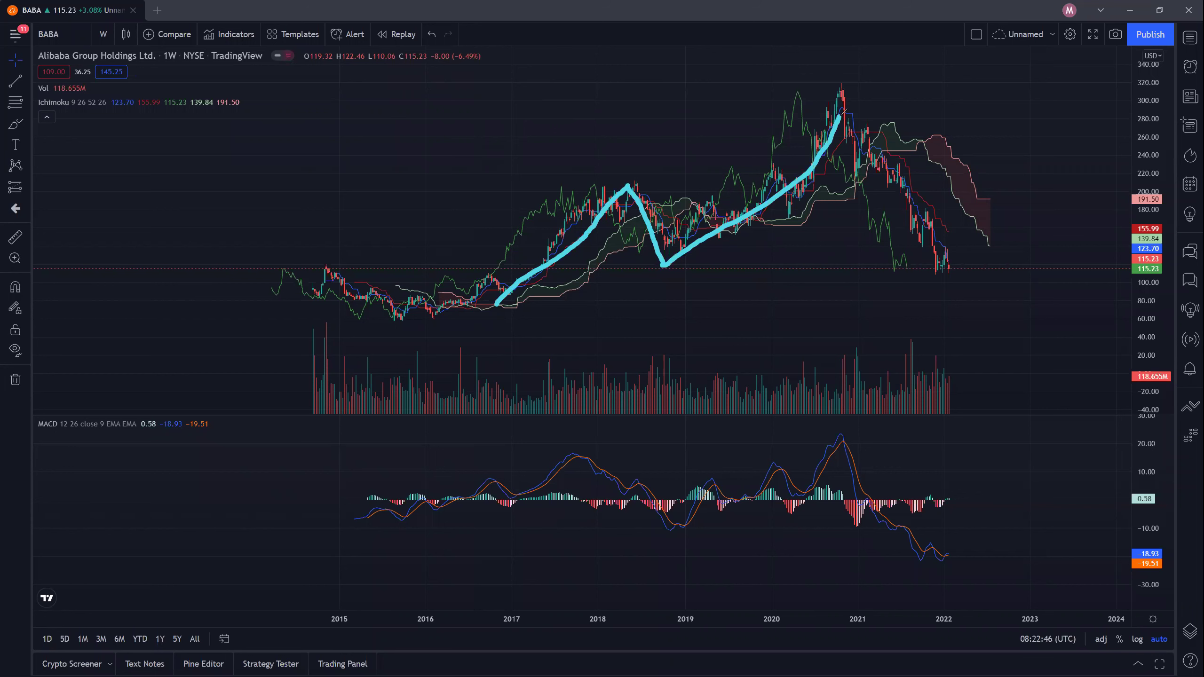
mouse_move(844, 127)
mouse_down()
mouse_move(859, 169)
mouse_move(880, 143)
mouse_move(920, 246)
mouse_up()
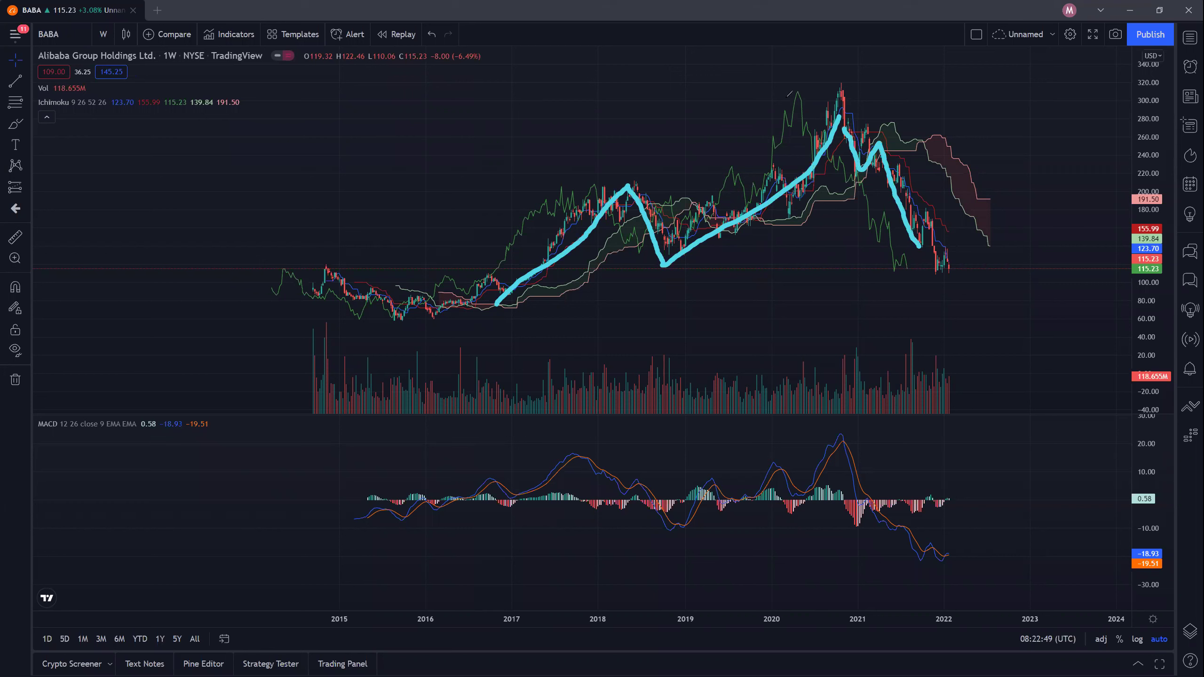
Undo the freehand trend traces on the Alibaba weekly chart
key(ctrl+z)
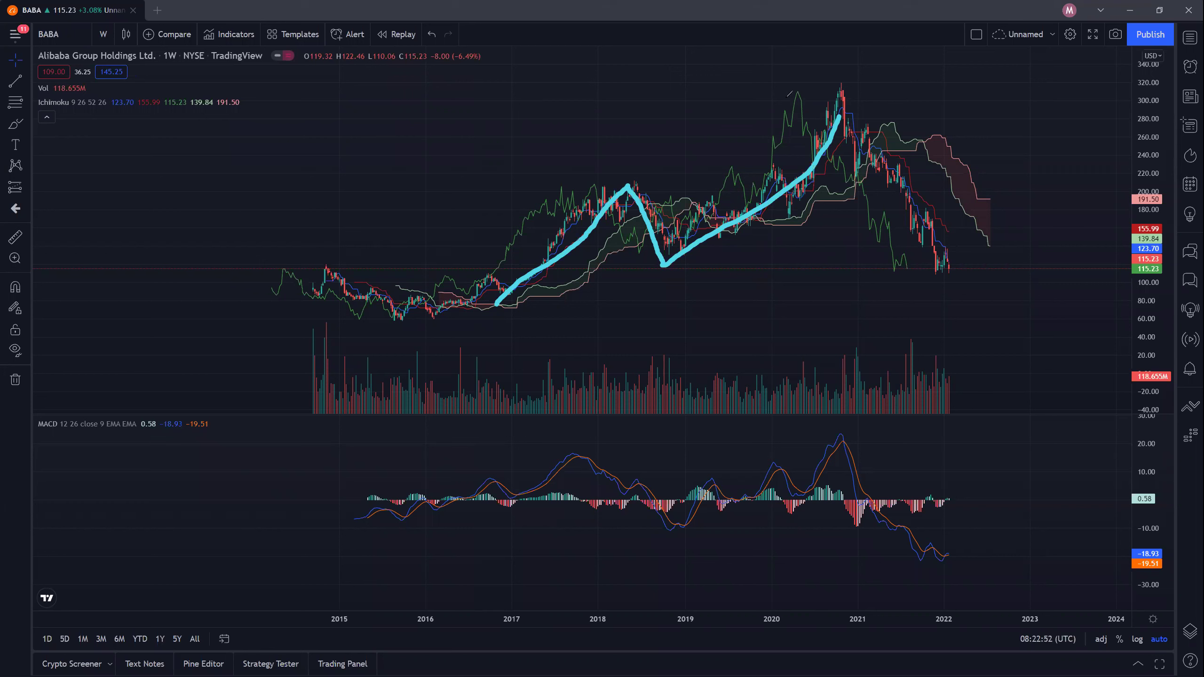
key(ctrl+z)
key(ctrl+z)
key(ctrl+z)
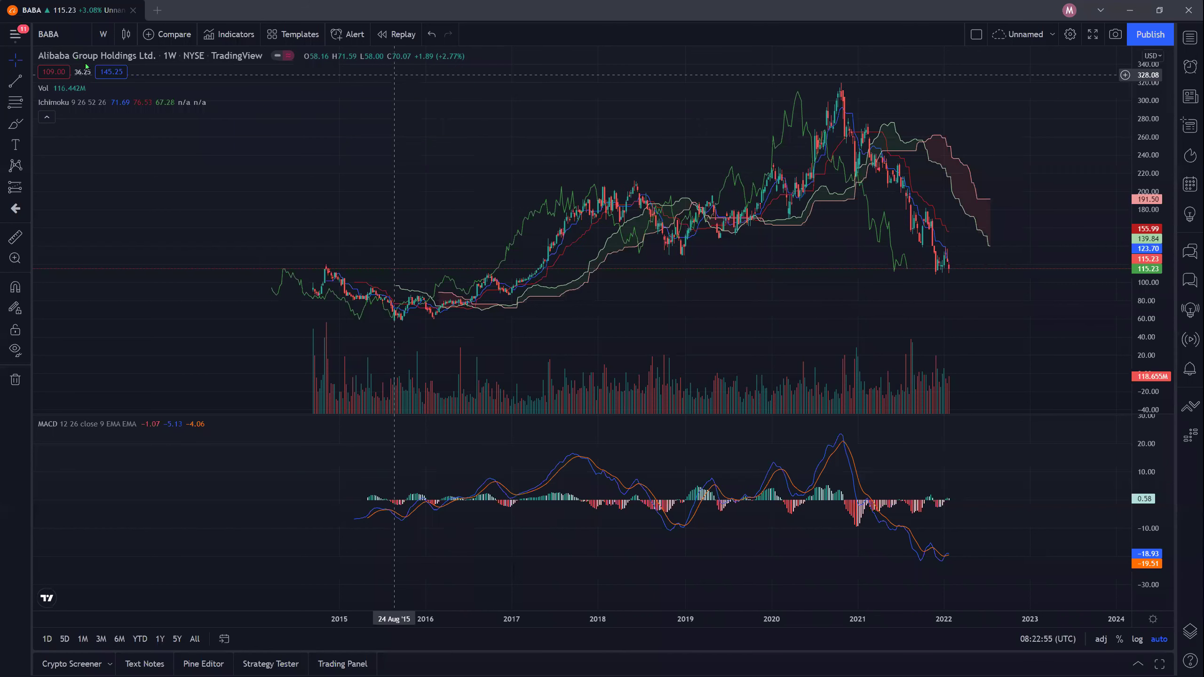
Load the SE (Sea Limited, NYSE) chart again, keeping its 2018 to 2022 weekly history in view
text(SE)
key(Return)
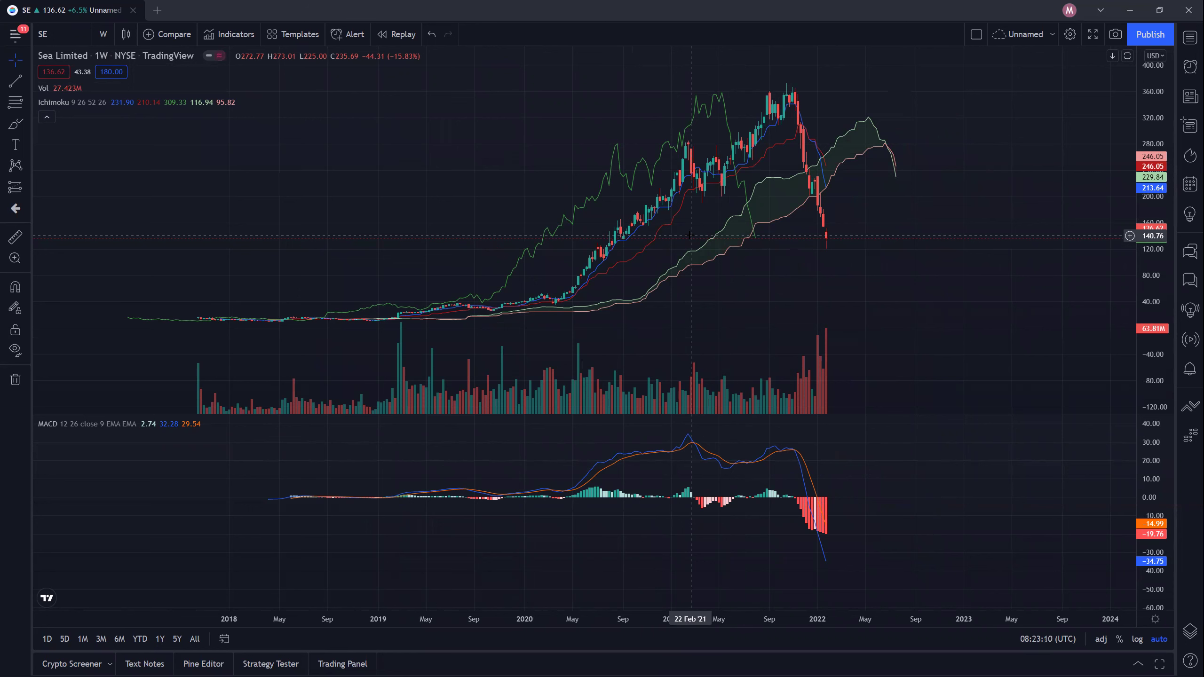
scroll(779, 193, right, 2)
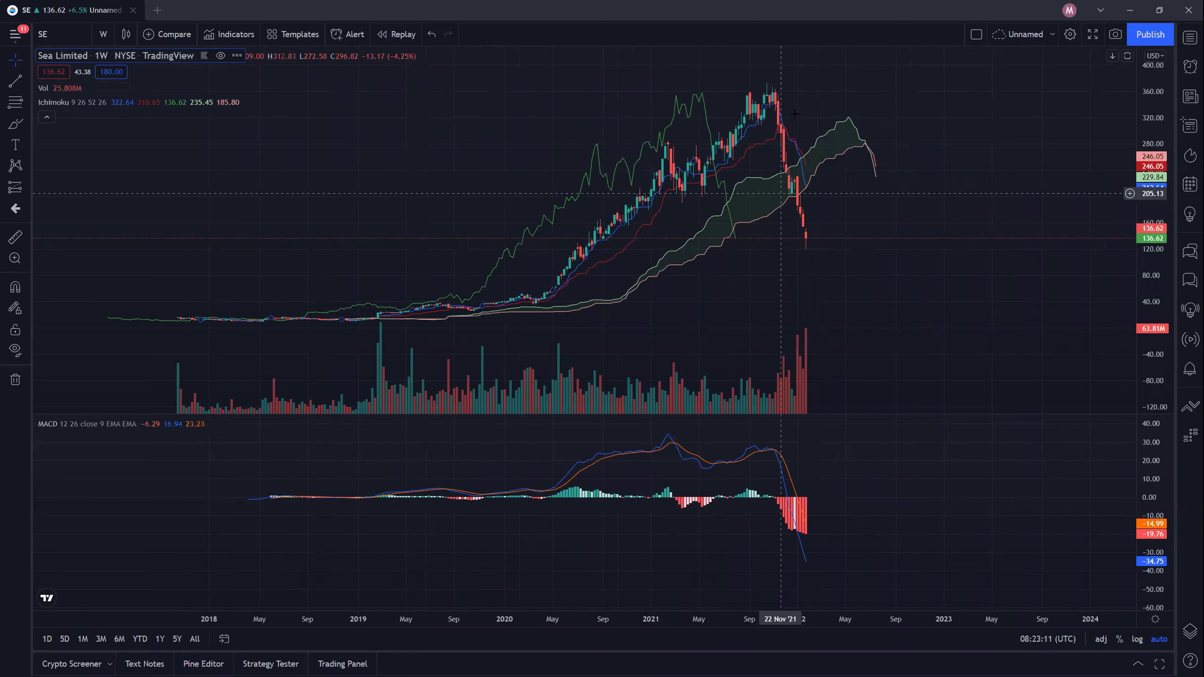
Draw a Fibonacci retracement from about 374.99 at March 2022 down to about 10.24 at late October 2018, and deselect it
key(alt+f)
click(822, 80)
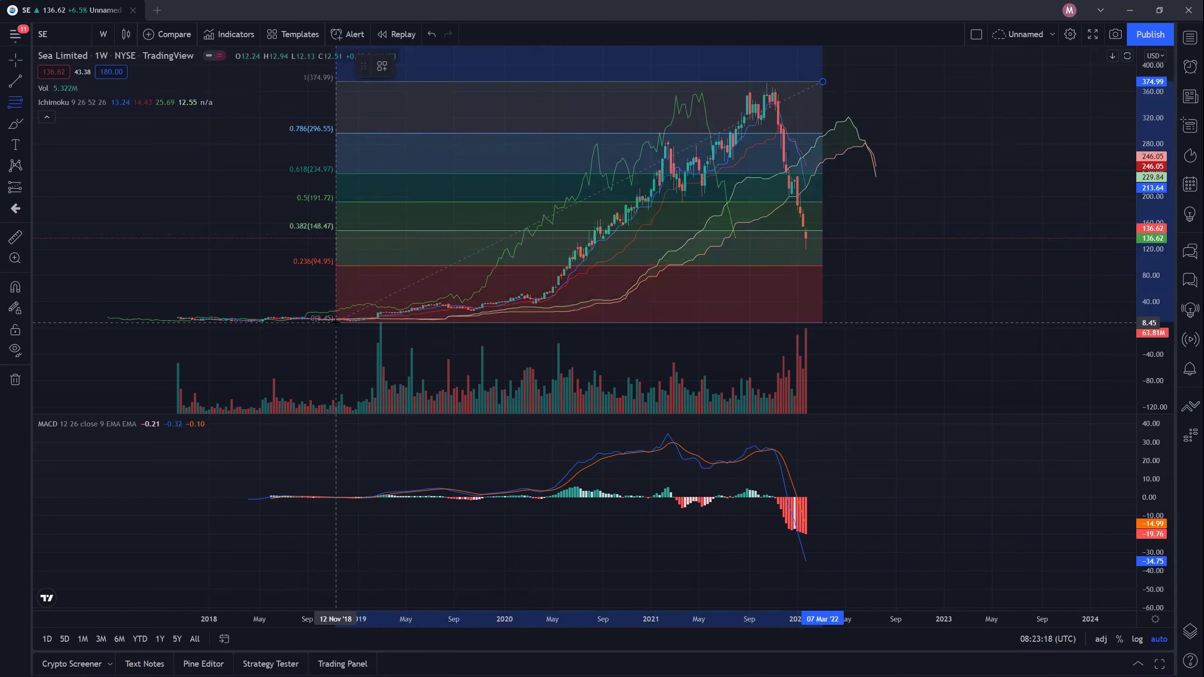
click(330, 321)
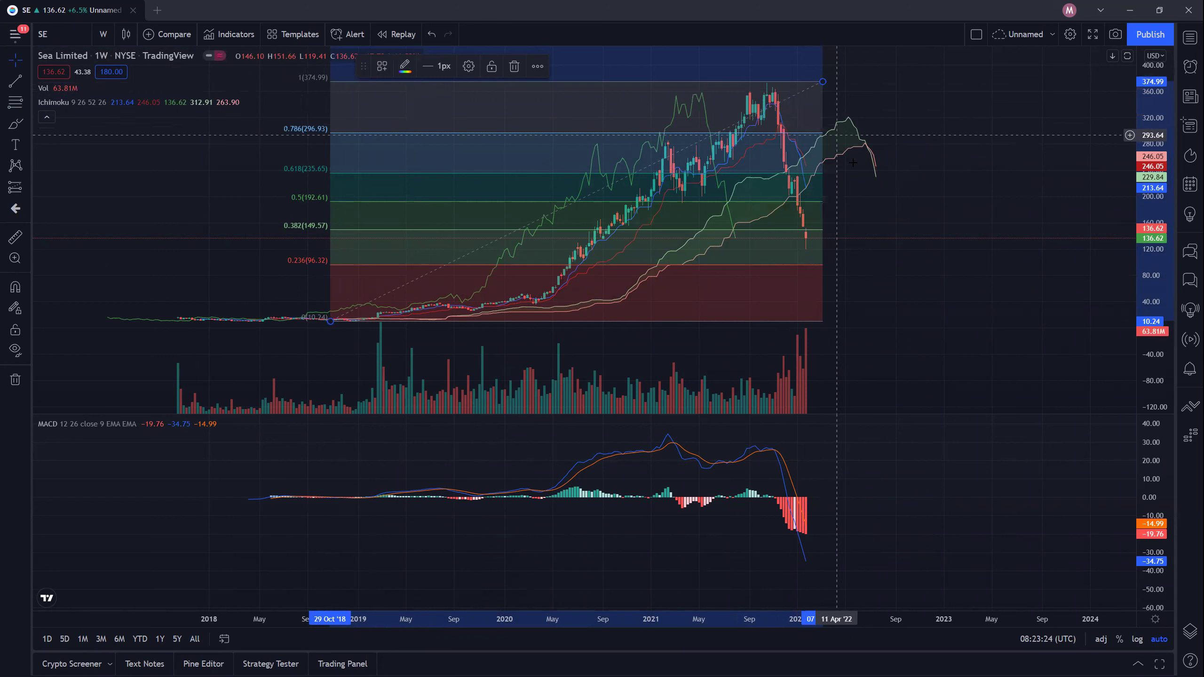
click(870, 171)
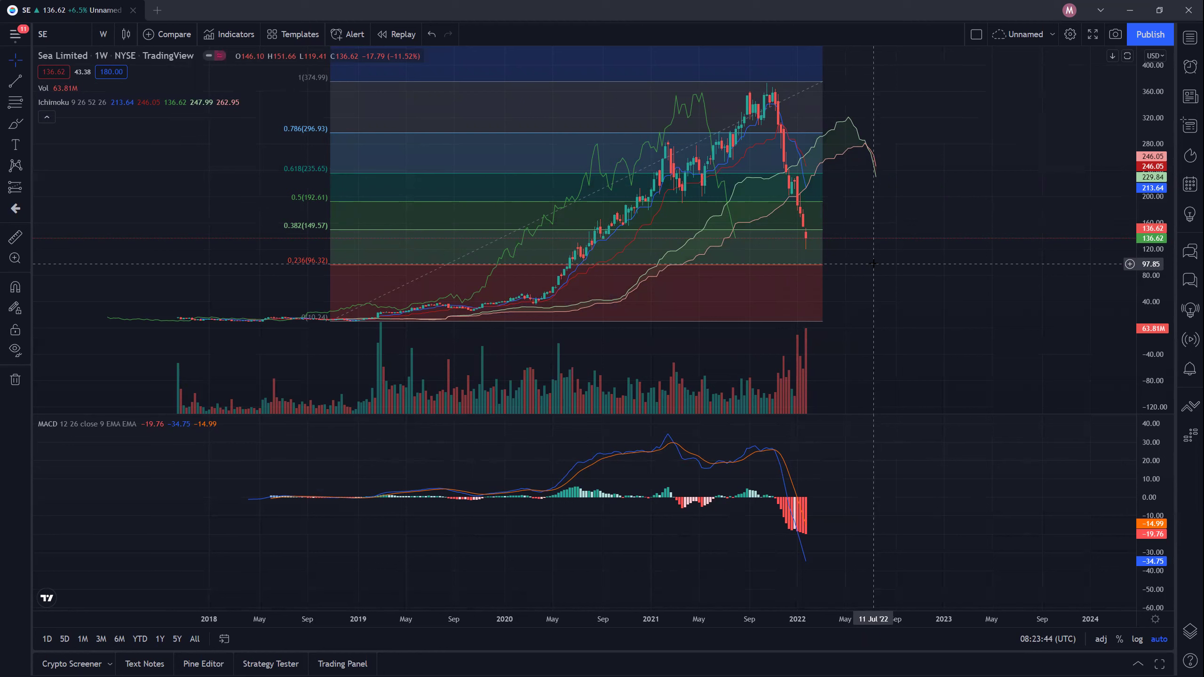
Switch the Sea Limited chart to the 1-day interval
scroll(874, 263, up, 2)
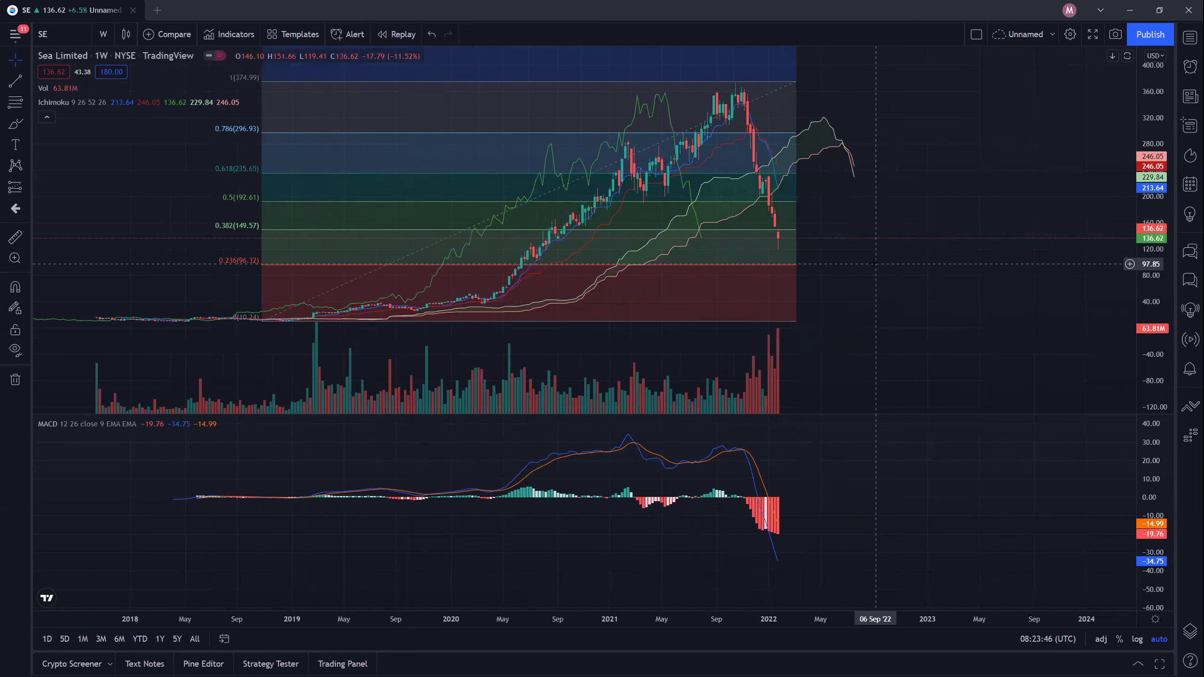
click(102, 42)
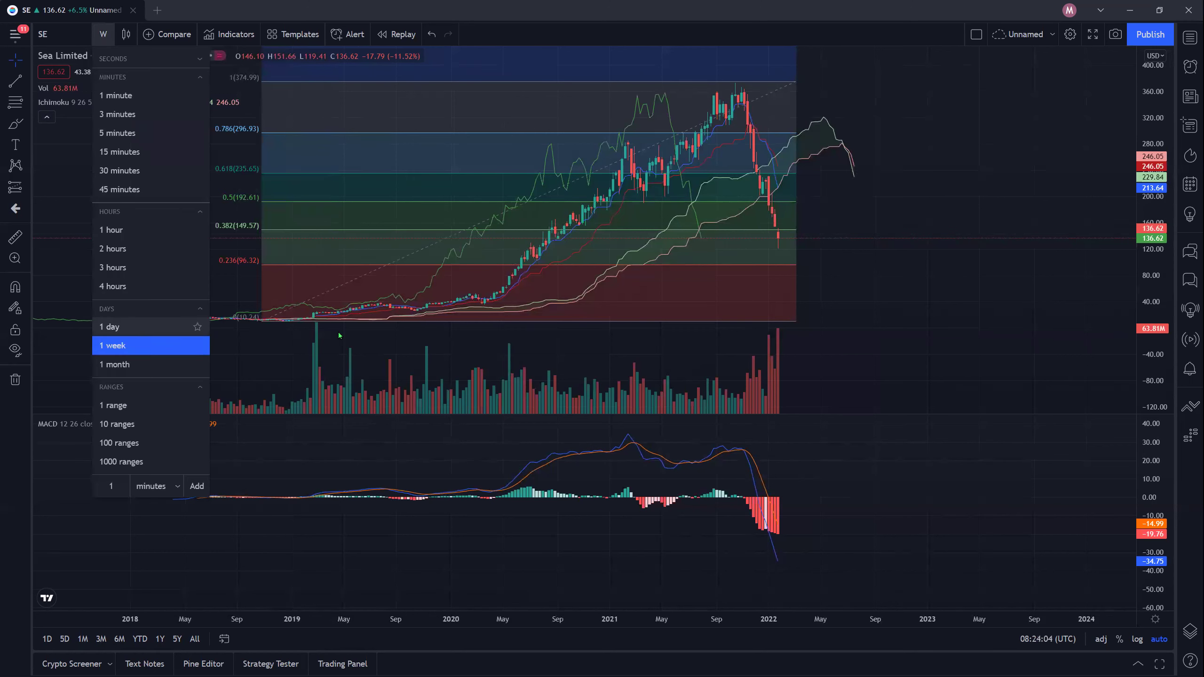
click(123, 325)
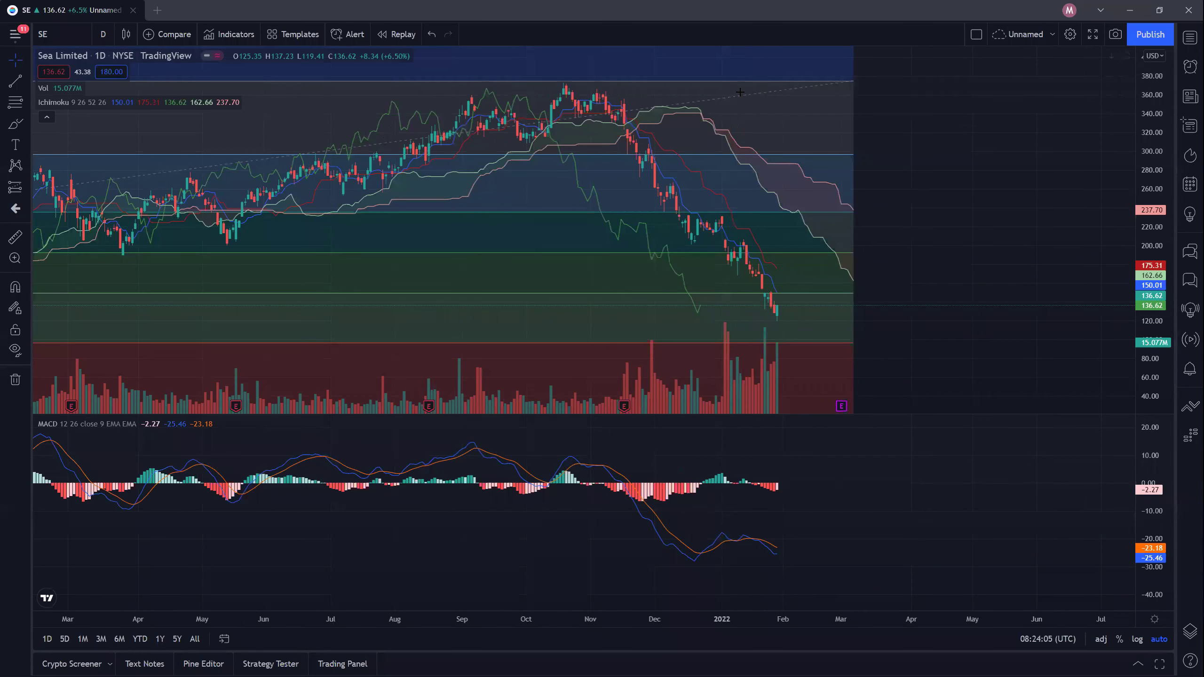
Draw a rising arrow from the latest daily MACD, circle its early-2022 crossover, mark the price beside the last candle, and undo the marks
mouse_move(777, 556)
mouse_down()
mouse_move(807, 525)
mouse_move(796, 521)
mouse_move(820, 533)
mouse_up()
mouse_move(720, 539)
mouse_down()
mouse_move(739, 553)
mouse_move(742, 528)
mouse_up()
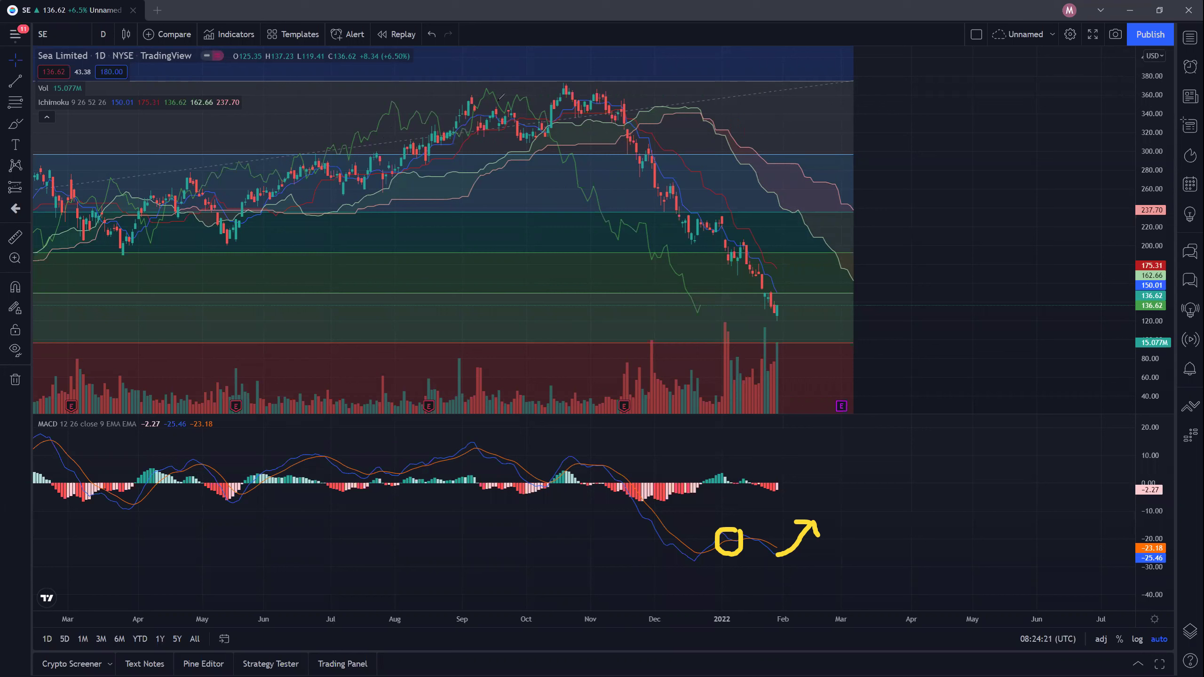
mouse_move(788, 308)
mouse_down()
mouse_move(830, 278)
mouse_move(861, 298)
mouse_up()
key(ctrl+z)
key(ctrl+z)
key(ctrl+z)
key(ctrl+z)
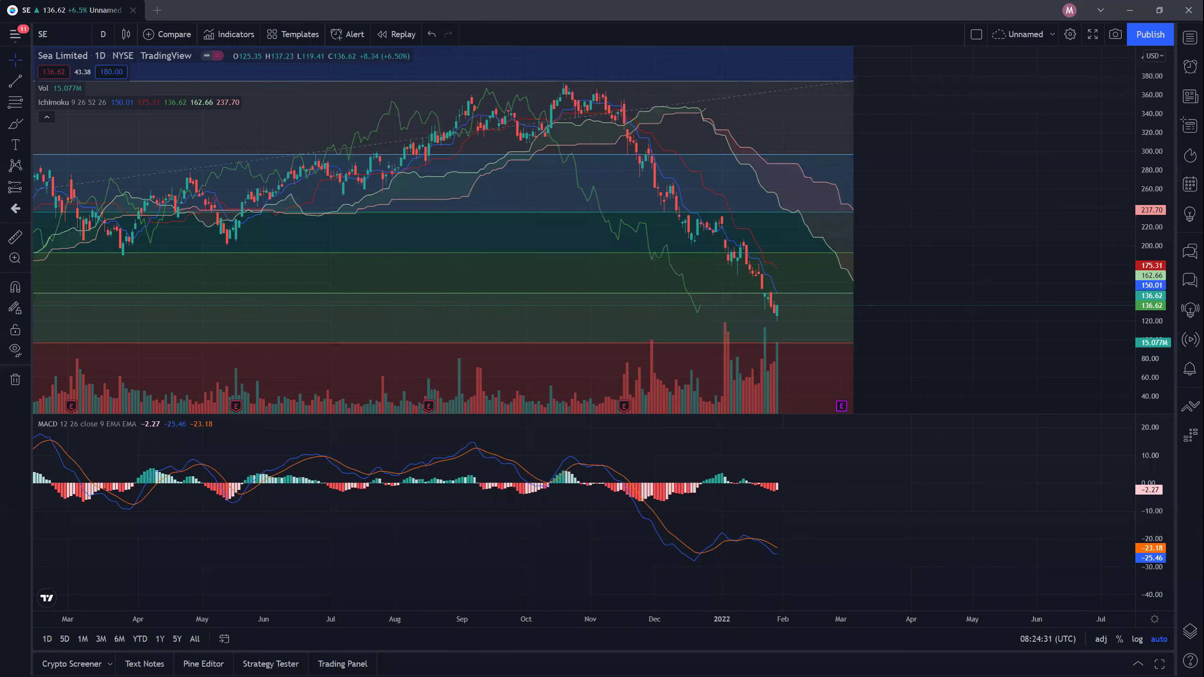
Switch the chart back to the 1-week interval and draw a freehand upward-curving arrow from the latest MACD low
click(103, 34)
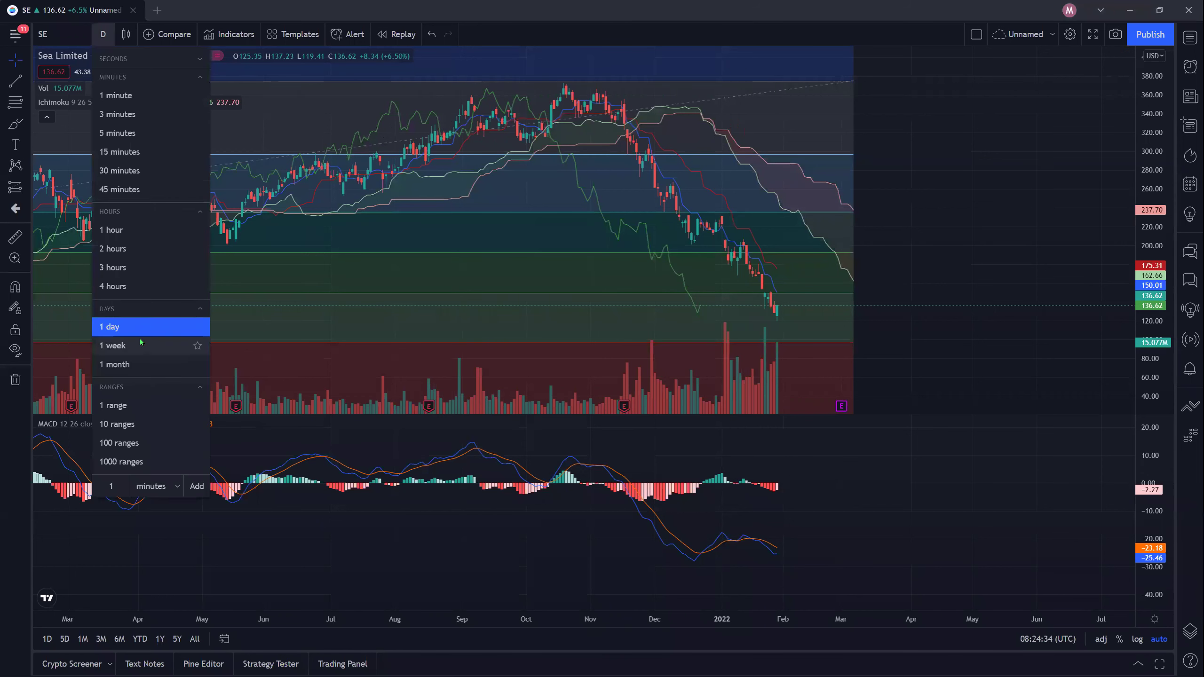
click(142, 344)
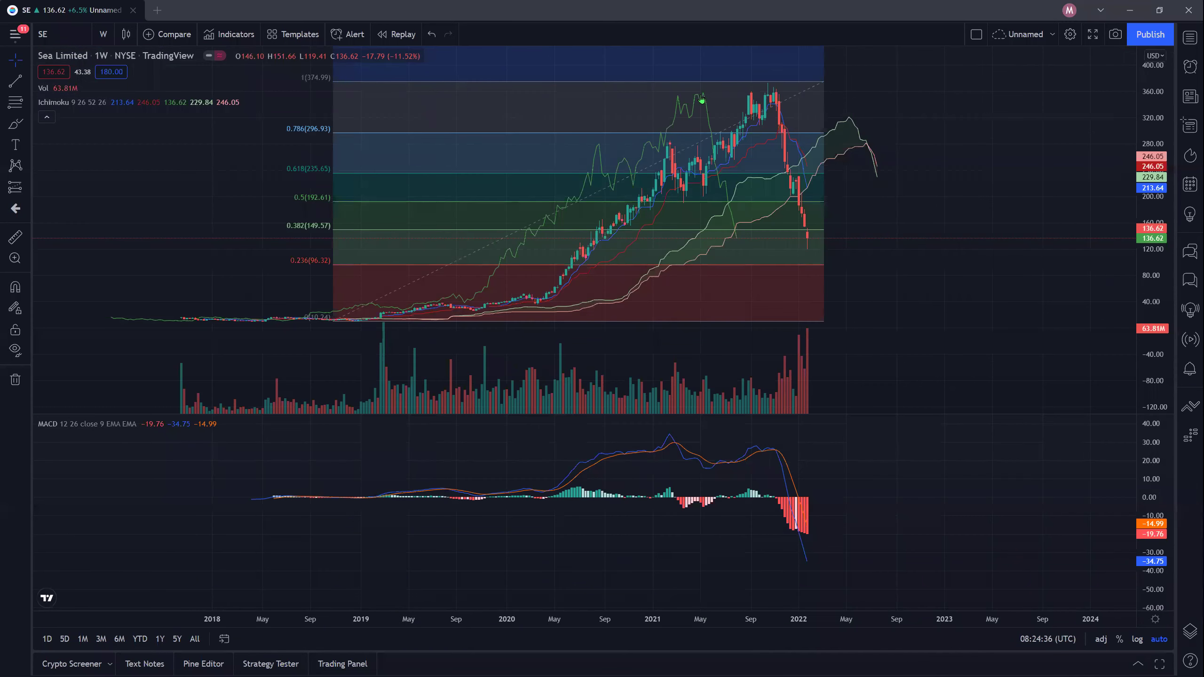
mouse_move(808, 558)
mouse_down()
mouse_move(834, 553)
mouse_move(844, 522)
mouse_move(832, 519)
mouse_move(856, 527)
mouse_up()
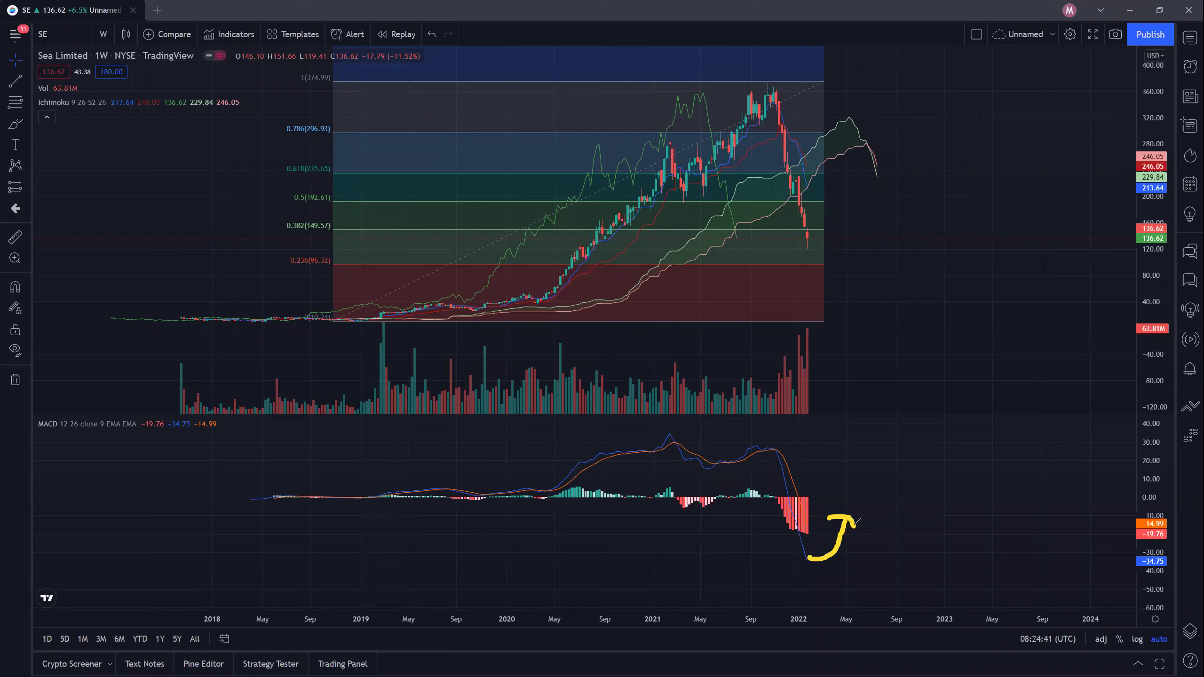